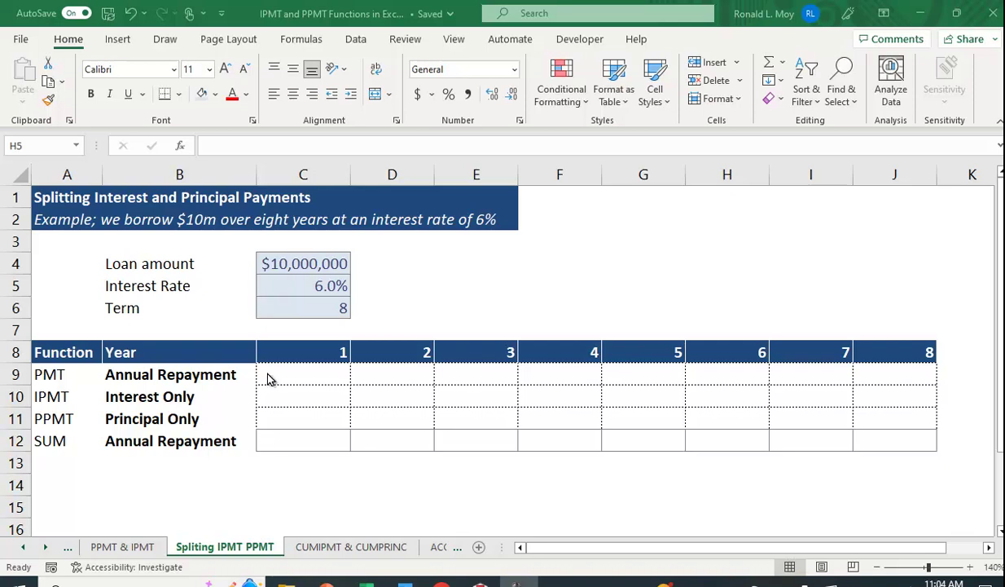
Start a PMT formula in C9 using the absolute 6.0% interest rate $C$5.
{"action": "key", "text": "alt+Tab"}
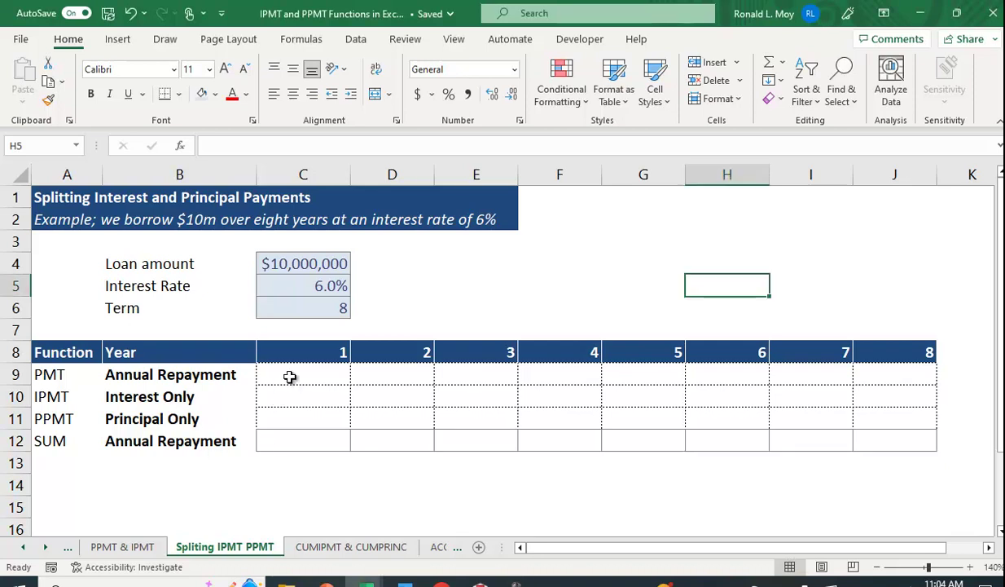
{"action": "left_click", "coordinate": [291, 380]}
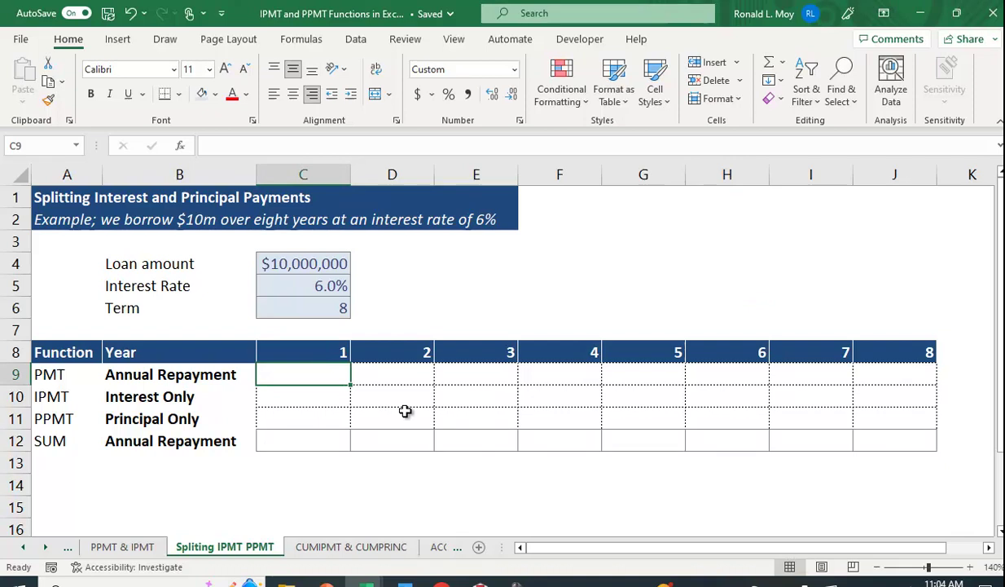
{"action": "type", "text": "=p"}
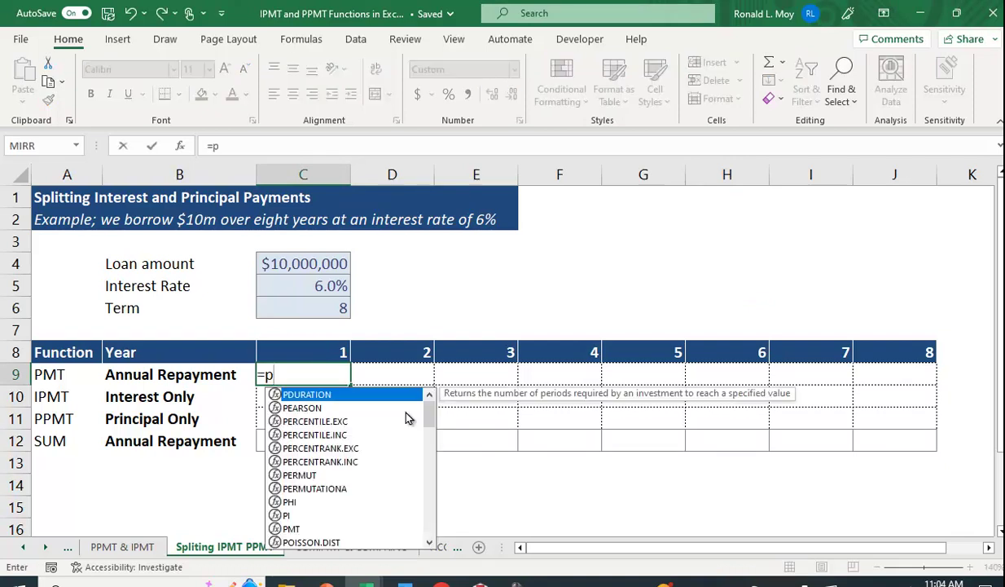
{"action": "type", "text": "mt("}
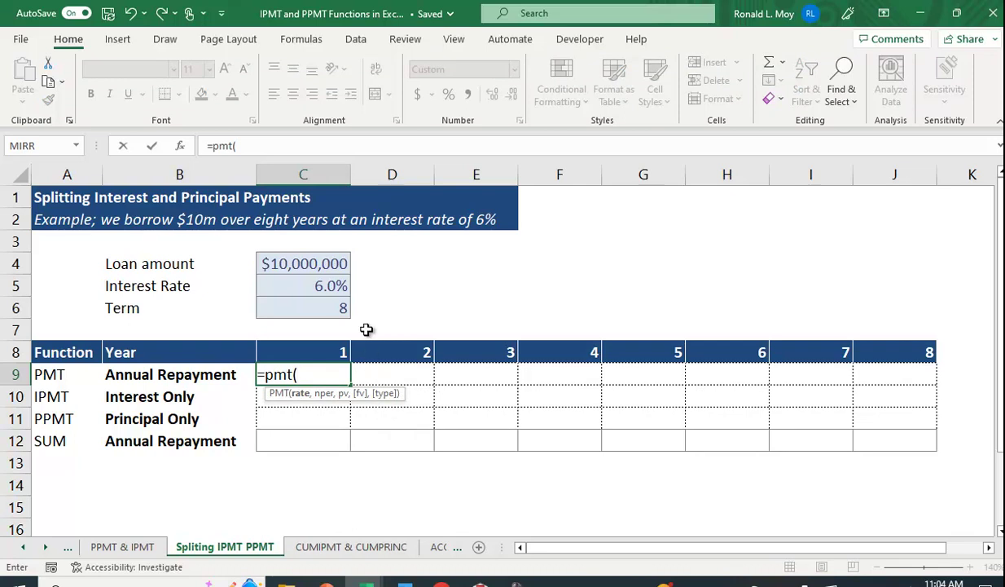
{"action": "left_click", "coordinate": [317, 285]}
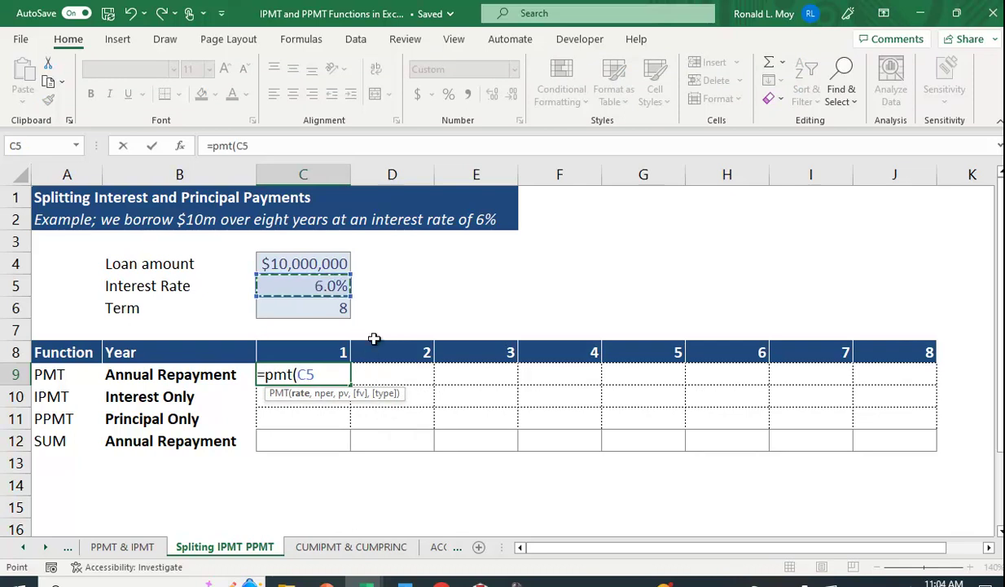
{"action": "key", "text": "F4"}
{"action": "scroll", "coordinate": [428, 356], "scroll_direction": "down", "scroll_amount": 1}
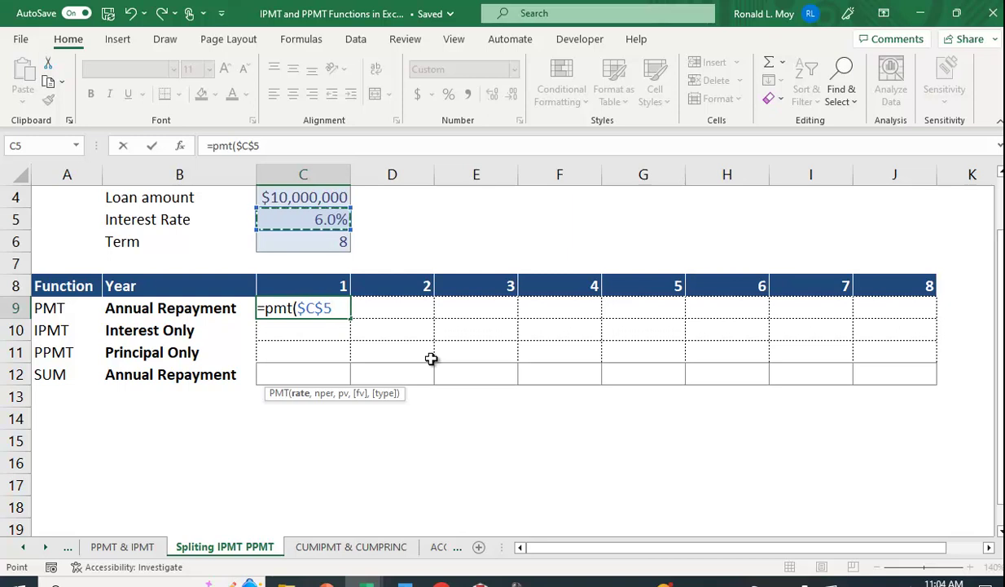
{"action": "type", "text": ","}
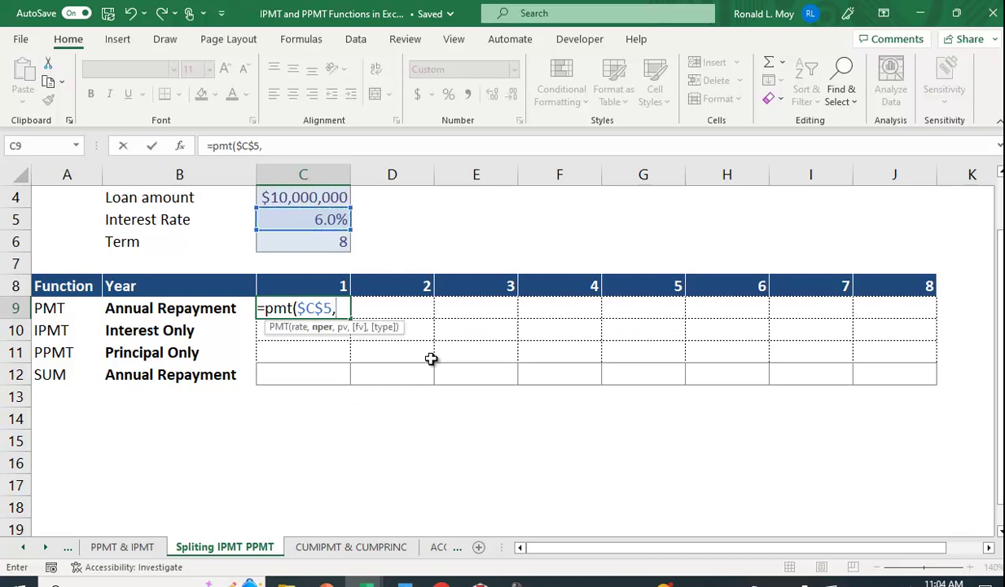
{"action": "scroll", "coordinate": [431, 358], "scroll_direction": "up", "scroll_amount": 1}
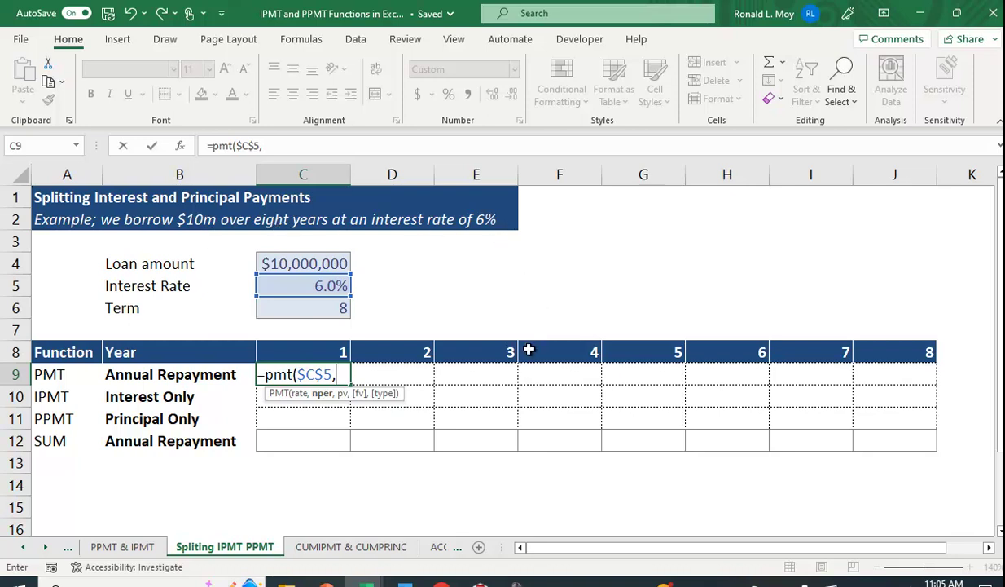
Complete =PMT($C$5,$C$6,-$C$4) with the 8-year term and negated loan, giving $1,610,359.
{"action": "left_click", "coordinate": [330, 309]}
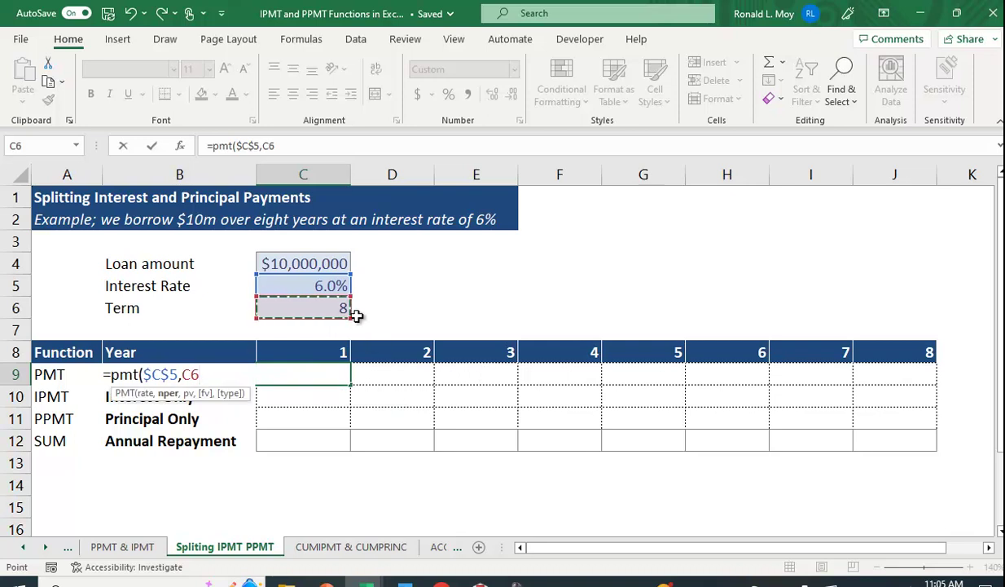
{"action": "key", "text": "F4"}
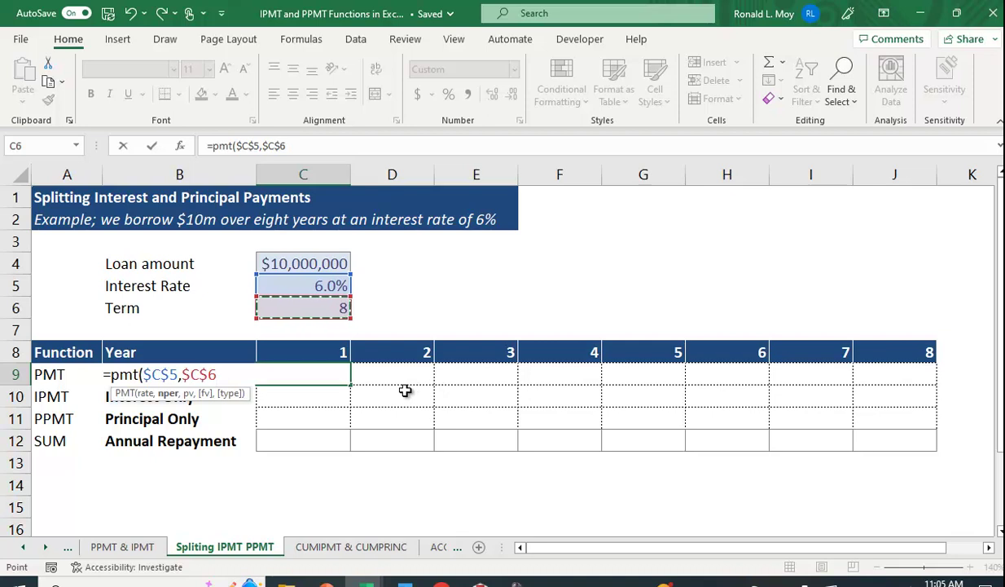
{"action": "type", "text": ","}
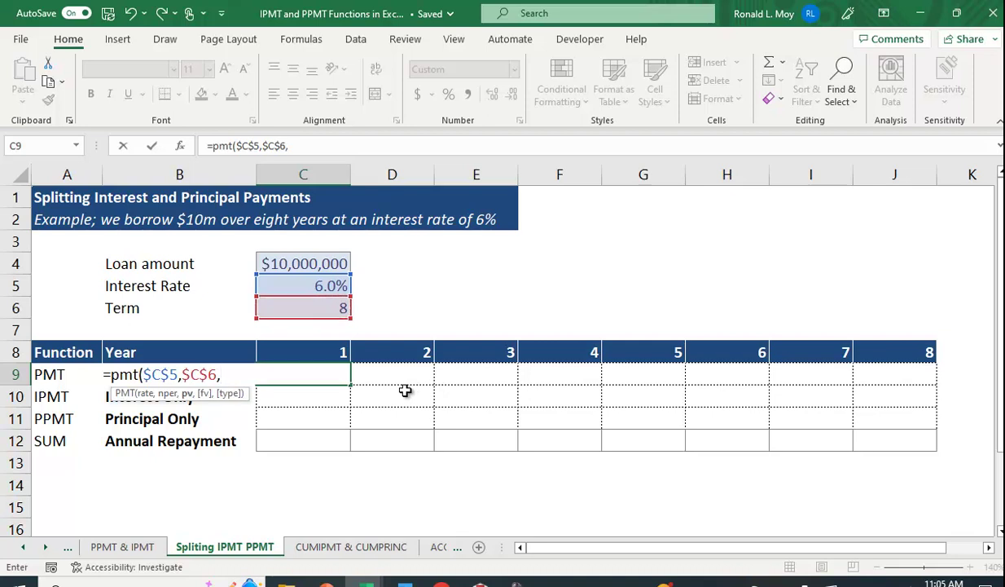
{"action": "type", "text": "-"}
{"action": "left_click", "coordinate": [298, 257]}
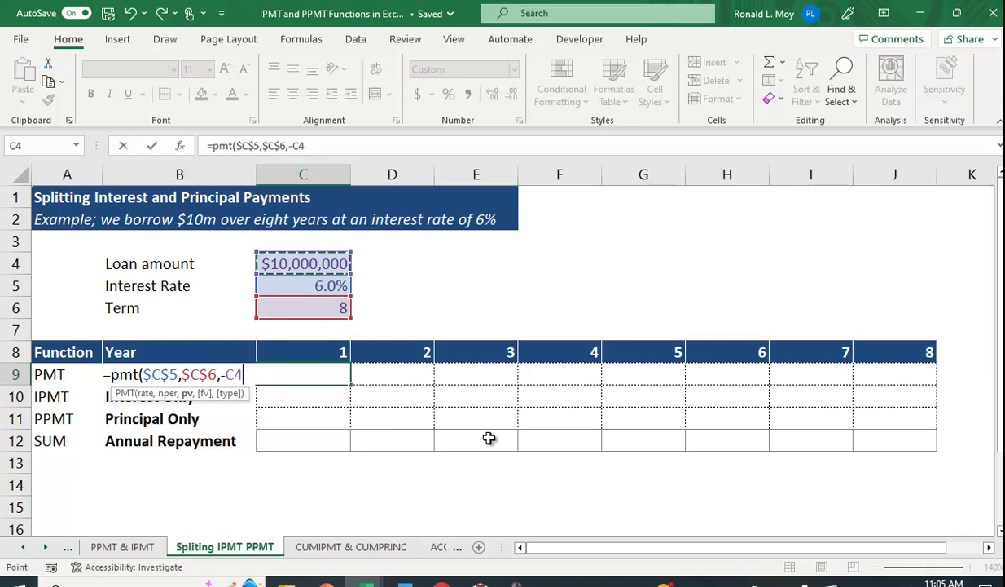
{"action": "key", "text": "F4"}
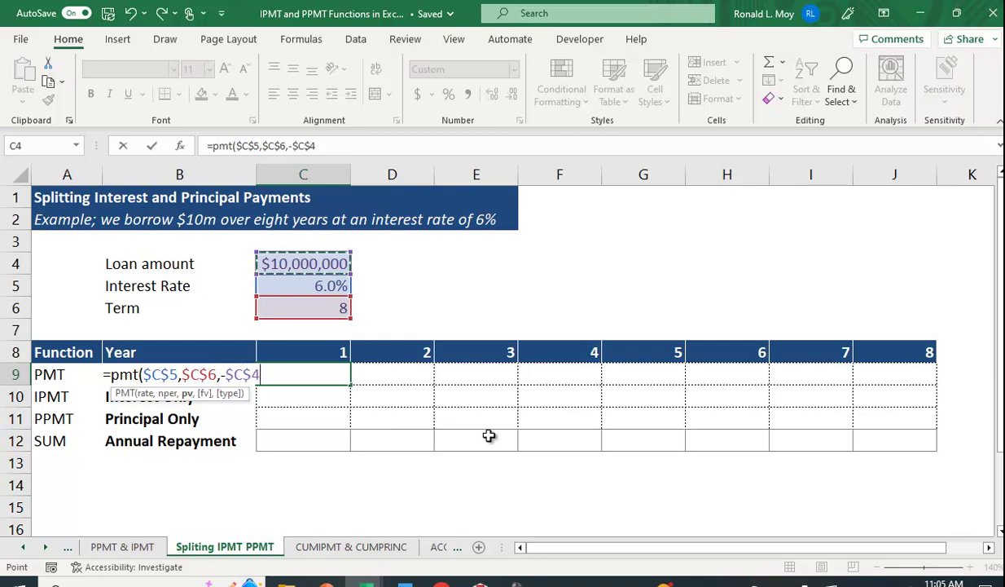
{"action": "type", "text": ")"}
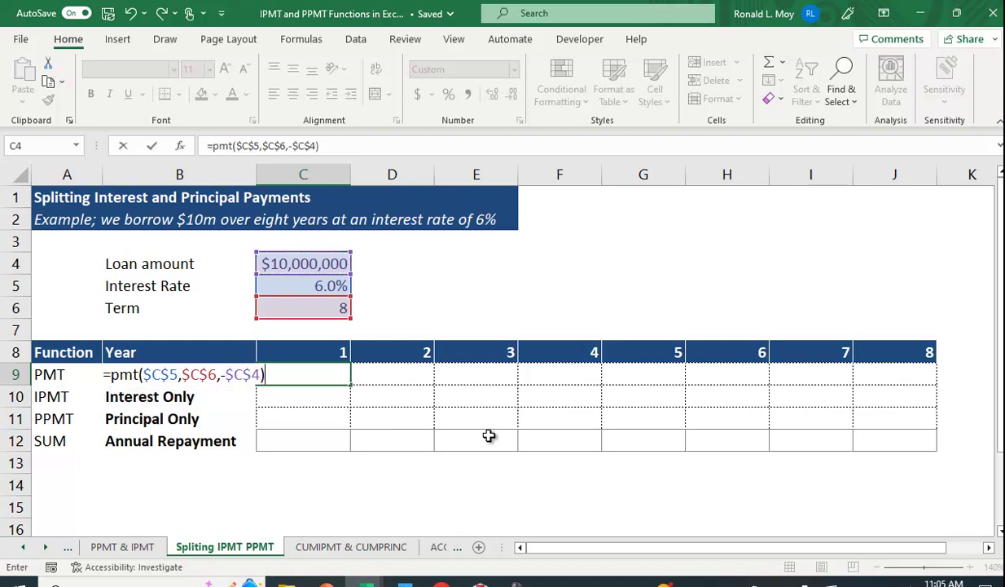
{"action": "key", "text": "Return"}
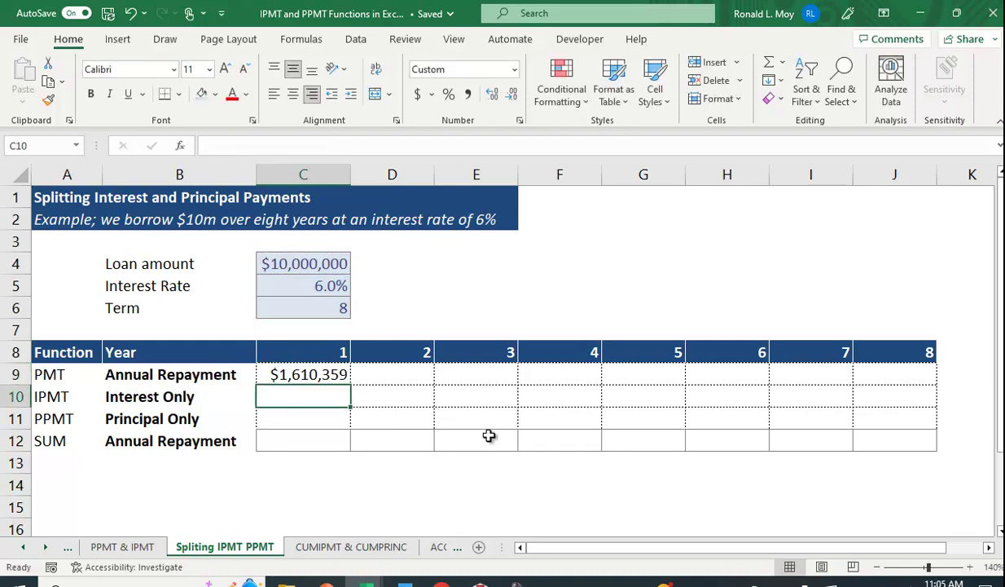
Copy the C9 PMT formula across to J9 so years 1–8 show $1,610,359.
{"action": "left_click", "coordinate": [315, 373]}
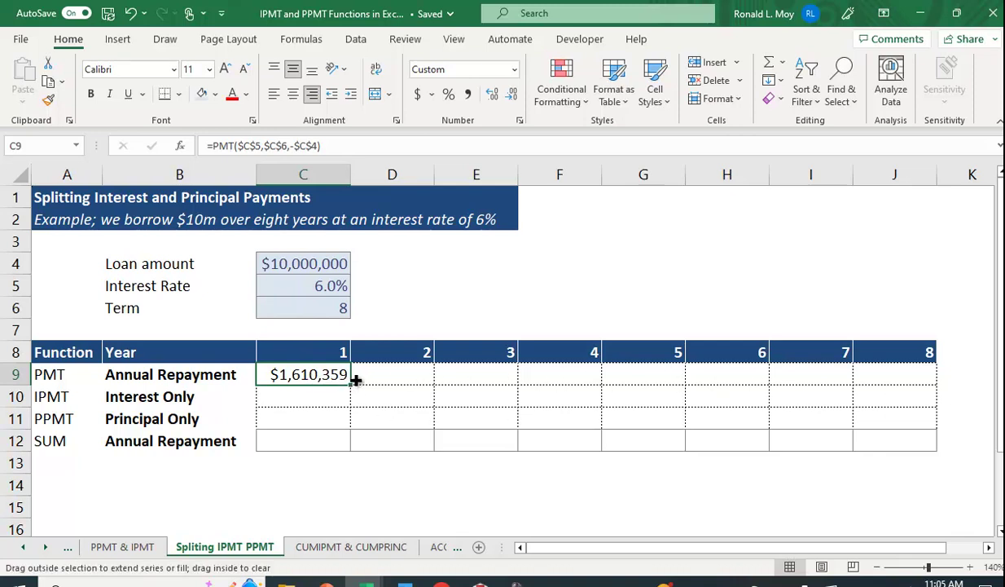
{"action": "left_click_drag", "start_coordinate": [356, 379], "coordinate": [915, 406]}
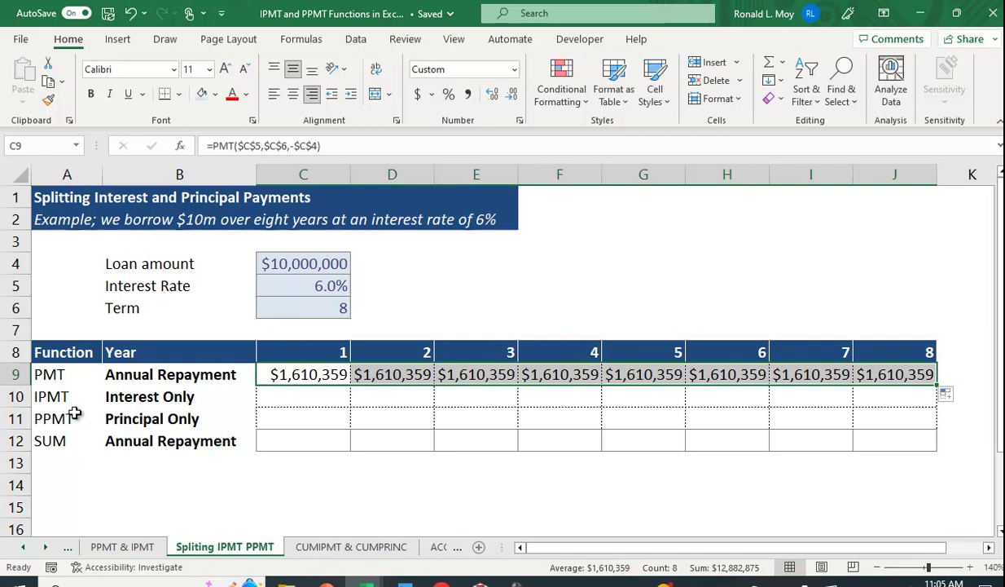
{"action": "left_click", "coordinate": [311, 396]}
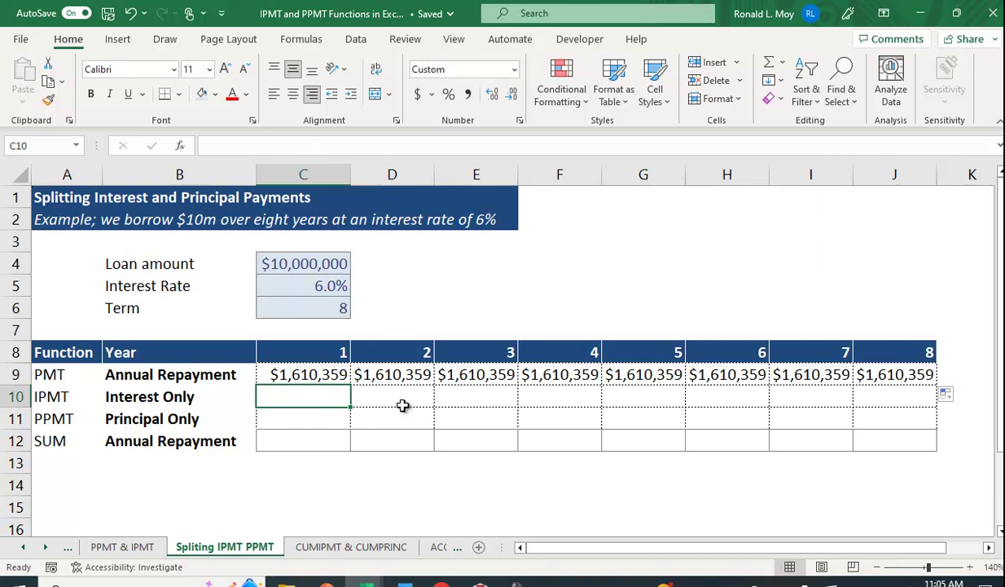
Start an IPMT formula in C10 with the absolute rate $C$5 and period C8.
{"action": "type", "text": "="}
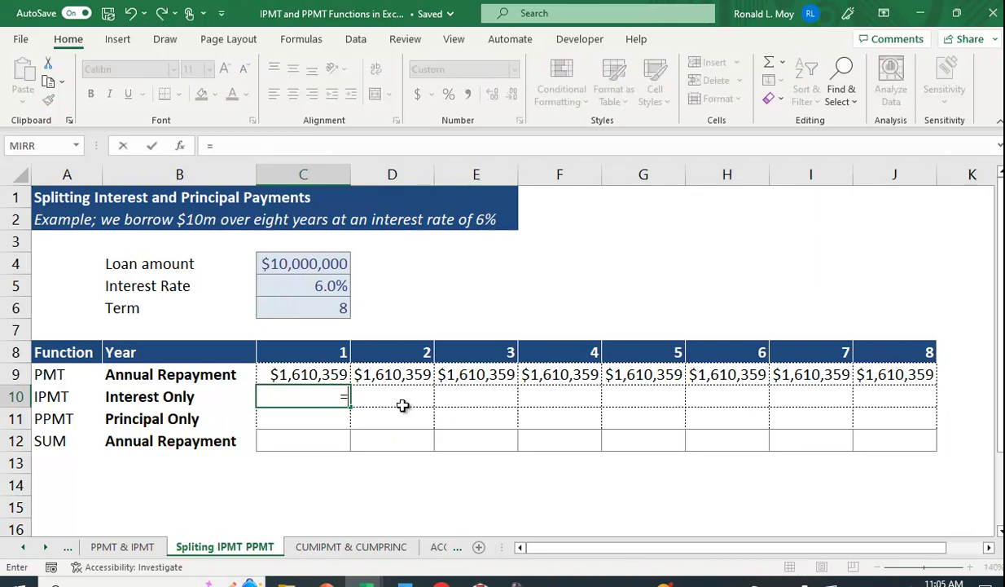
{"action": "type", "text": "ipmt("}
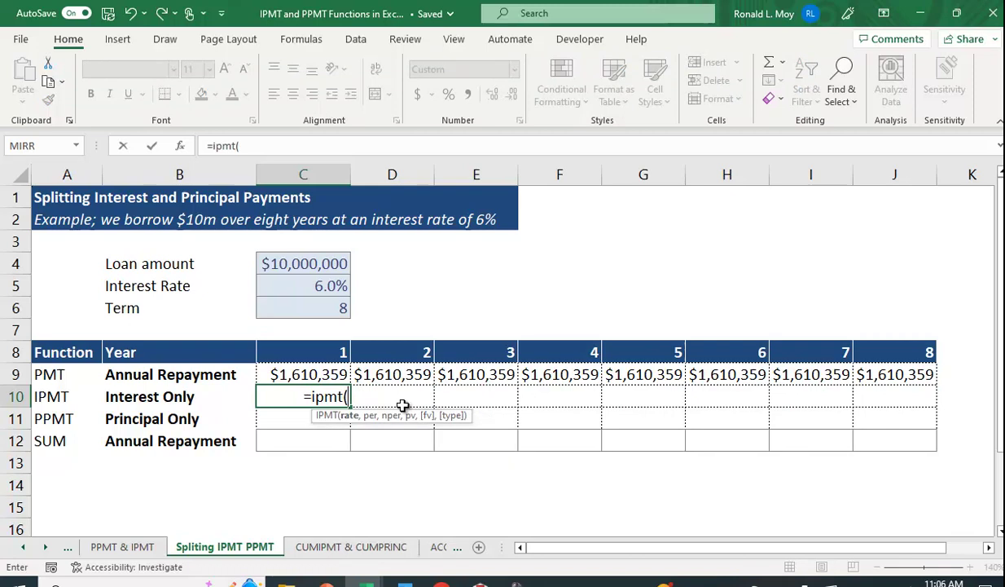
{"action": "left_click", "coordinate": [313, 286]}
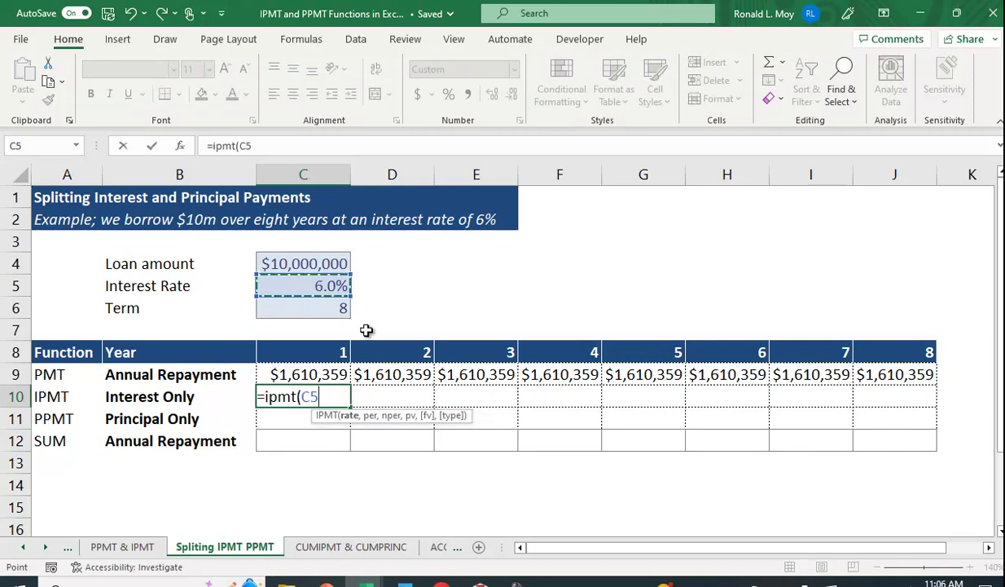
{"action": "key", "text": "F4"}
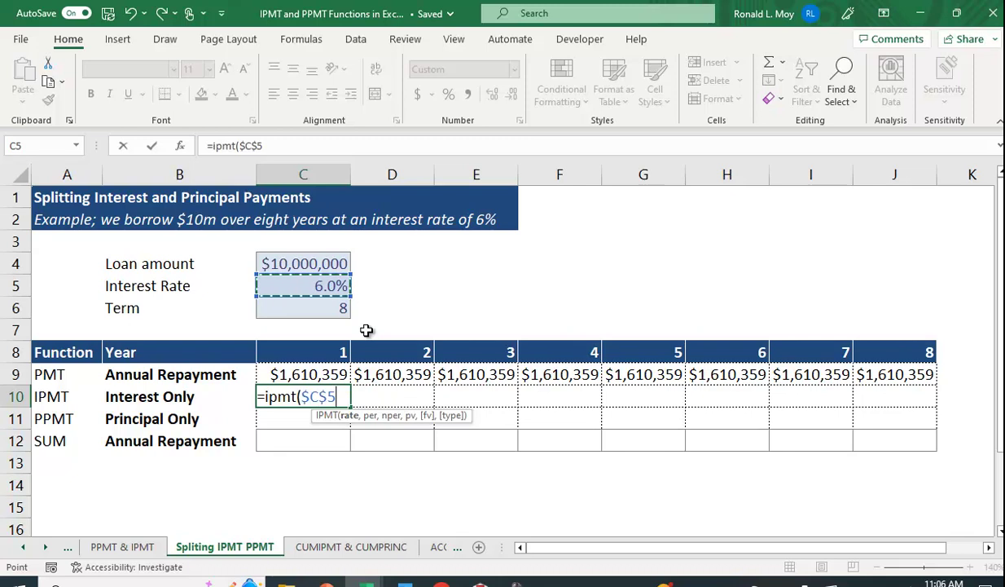
{"action": "type", "text": ","}
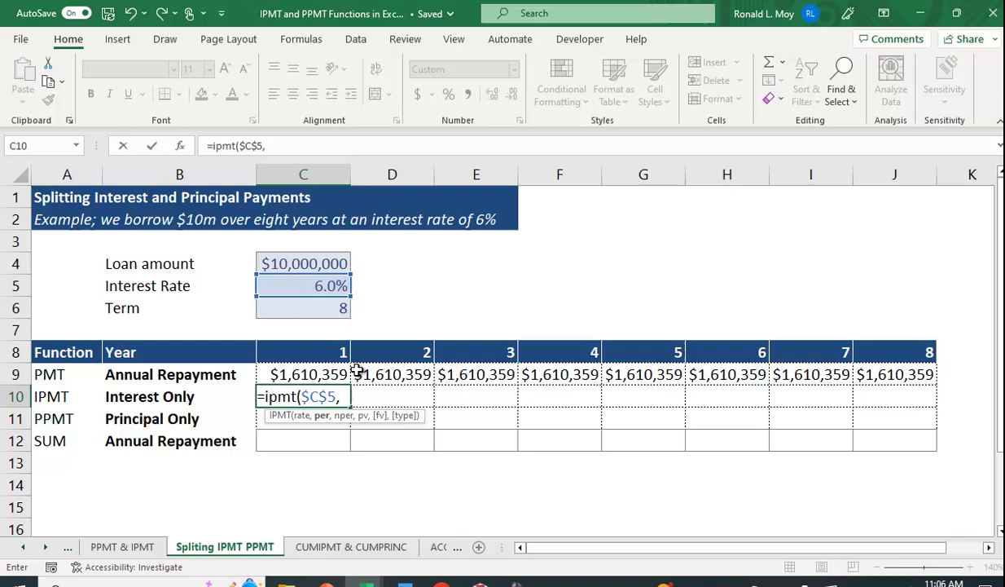
{"action": "left_click", "coordinate": [314, 351]}
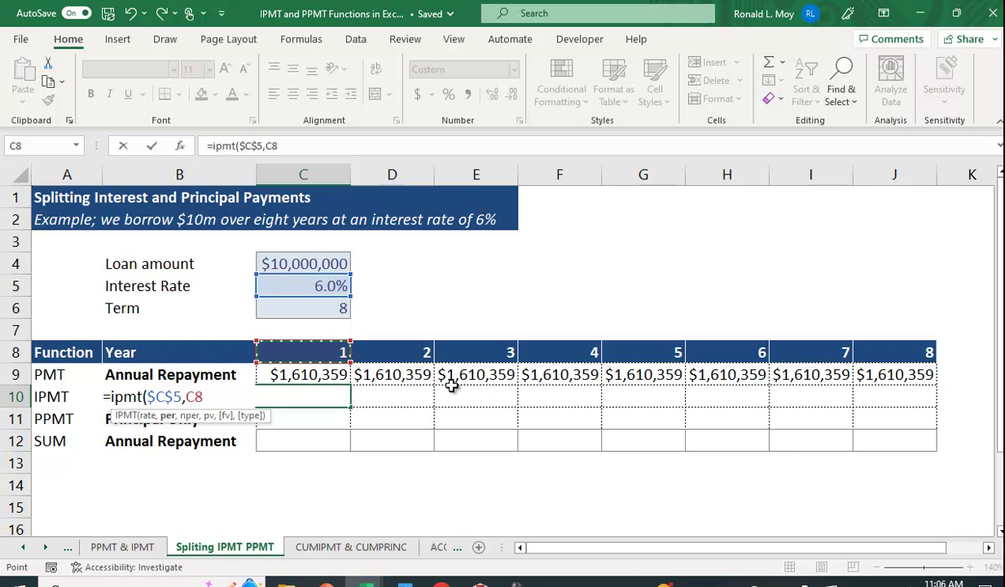
{"action": "type", "text": ","}
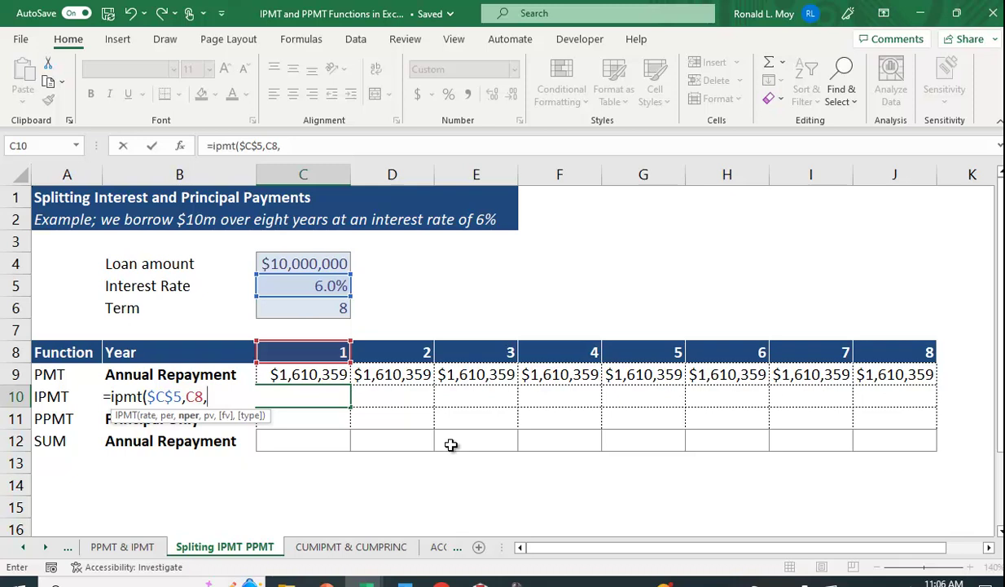
Complete =IPMT($C$5,C8,$C$6,-$C$4) with term and negated loan, giving $600,000.
{"action": "left_click", "coordinate": [302, 305]}
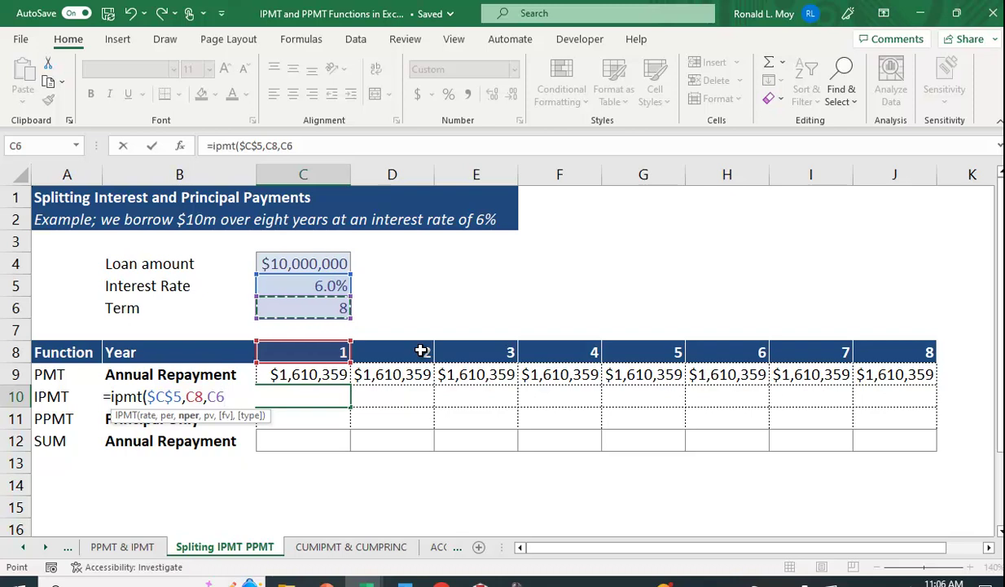
{"action": "key", "text": "F4"}
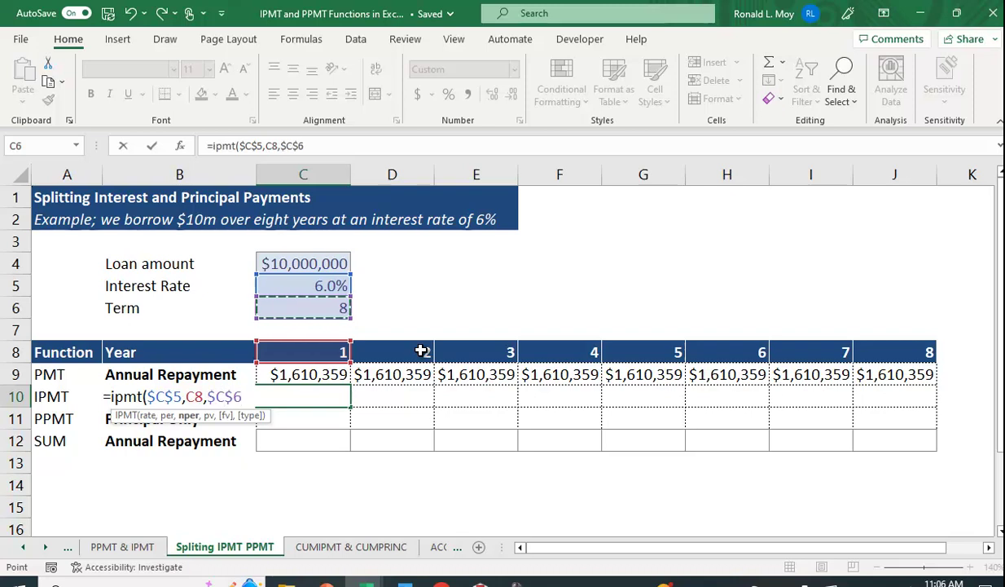
{"action": "type", "text": ","}
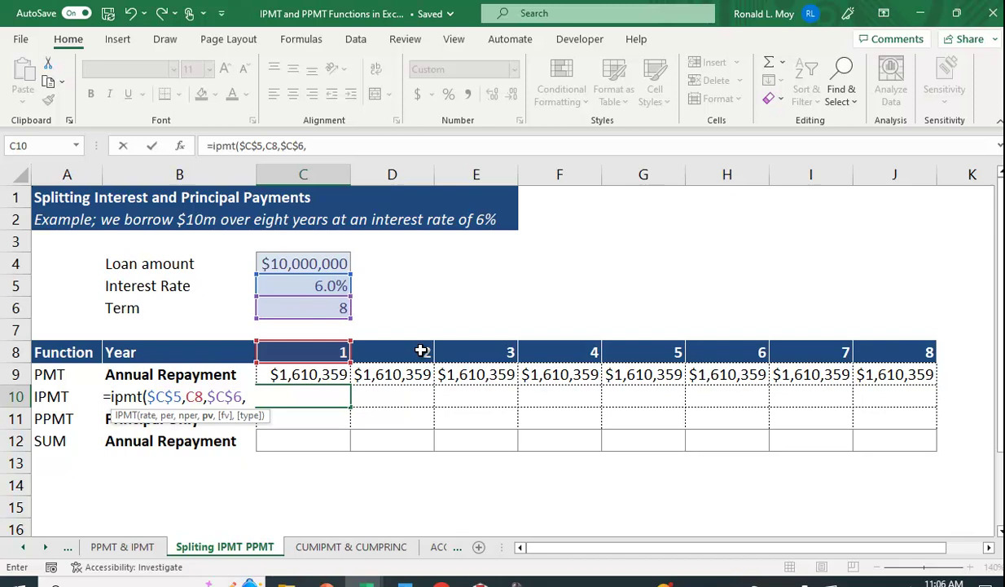
{"action": "type", "text": "-"}
{"action": "left_click", "coordinate": [321, 265]}
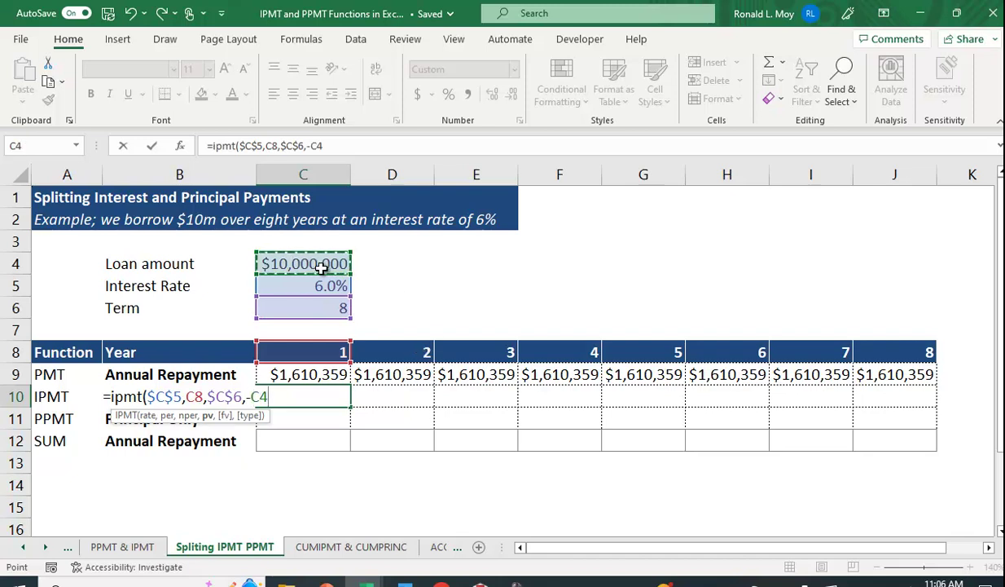
{"action": "key", "text": "F4"}
{"action": "type", "text": ")"}
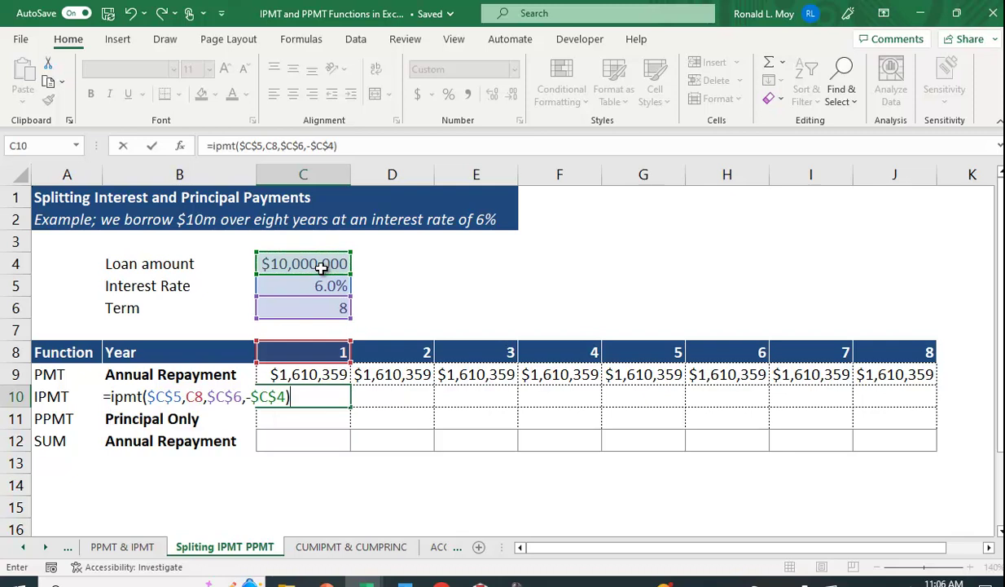
{"action": "key", "text": "Return"}
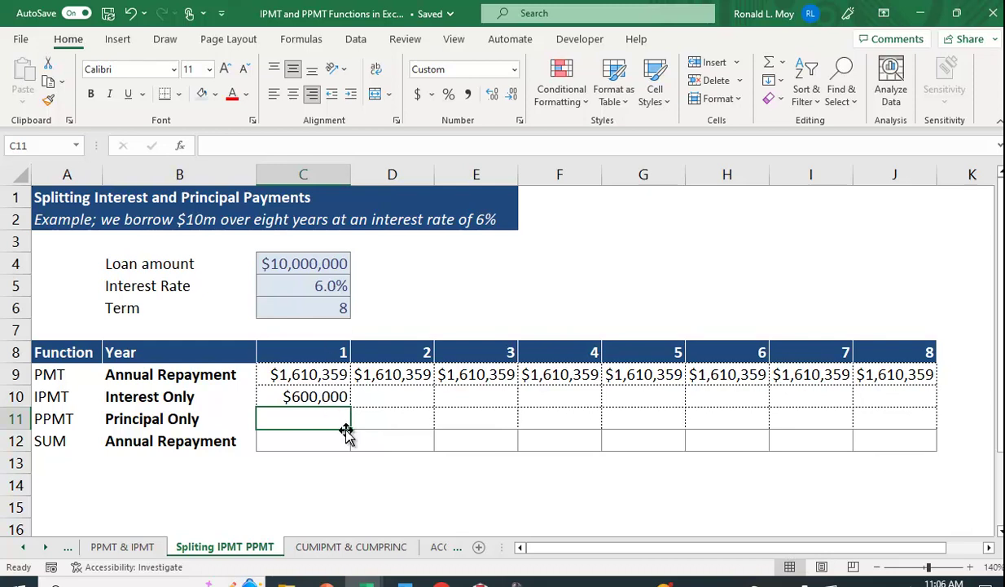
Copy the C10 IPMT formula to J10, declining from $600,000 to $91,152.
{"action": "left_click", "coordinate": [331, 396]}
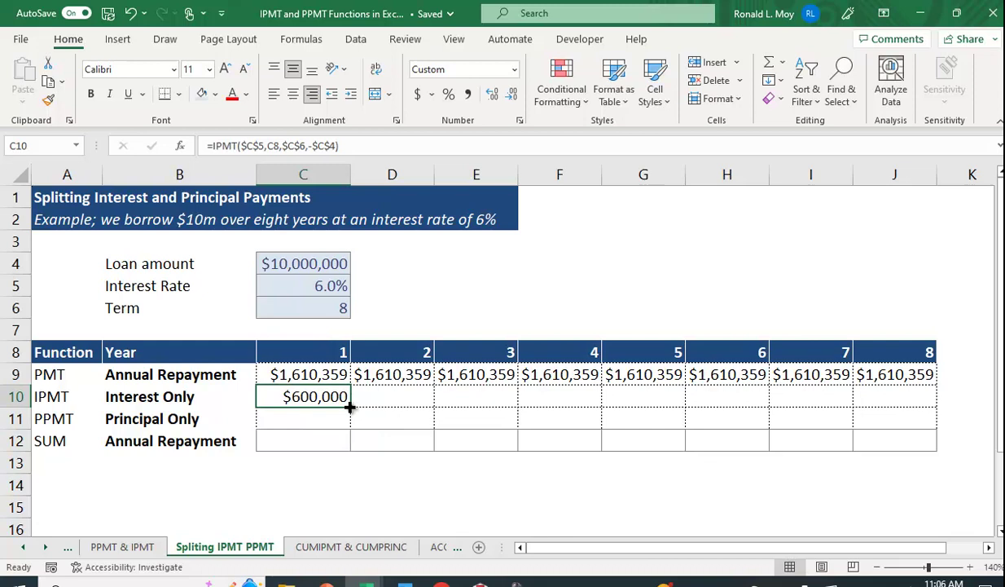
{"action": "left_click_drag", "start_coordinate": [351, 403], "coordinate": [904, 422]}
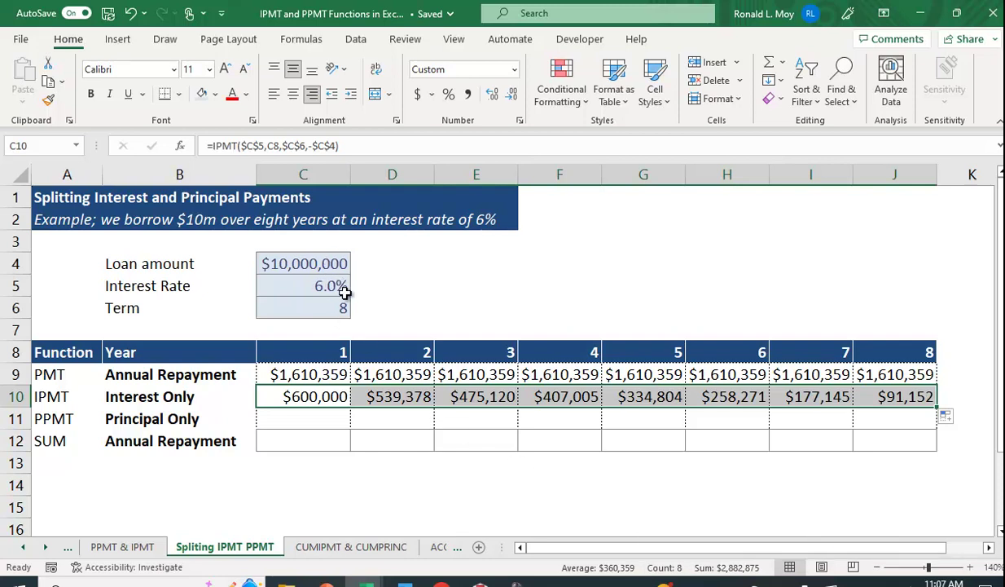
{"action": "left_click", "coordinate": [307, 421]}
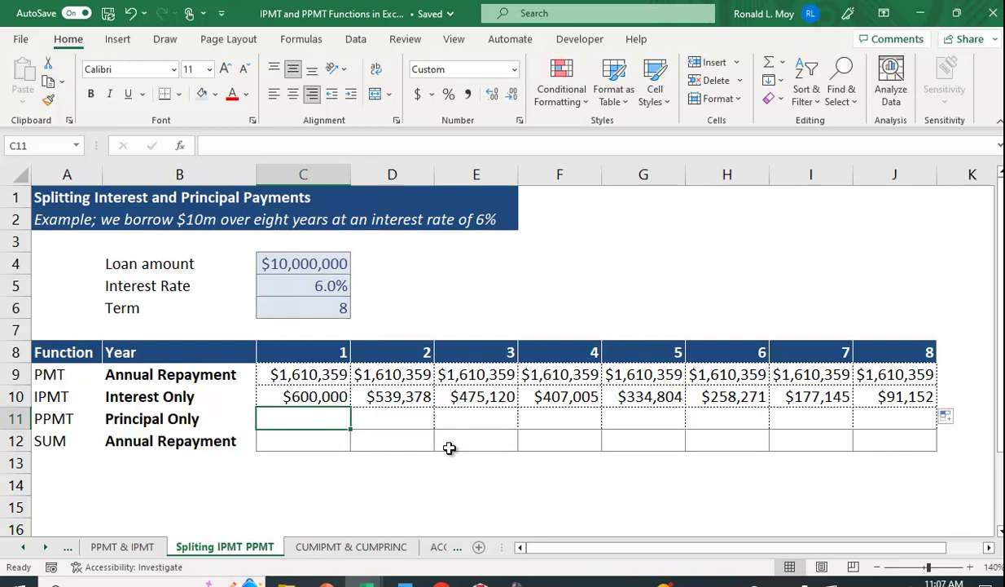
Start a PPMT formula in C11 with the absolute rate $C$5 and period C8.
{"action": "type", "text": "="}
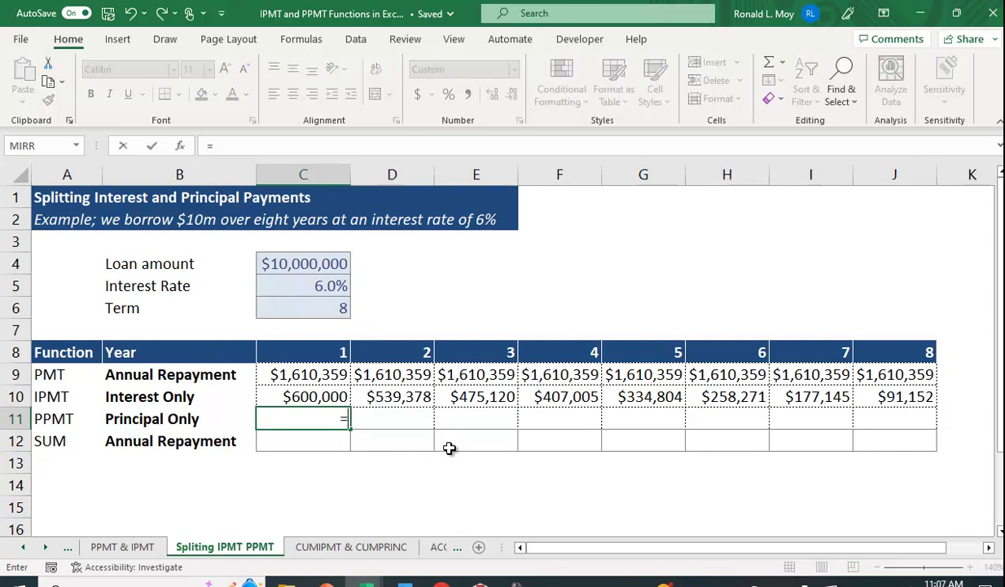
{"action": "type", "text": "ppmt("}
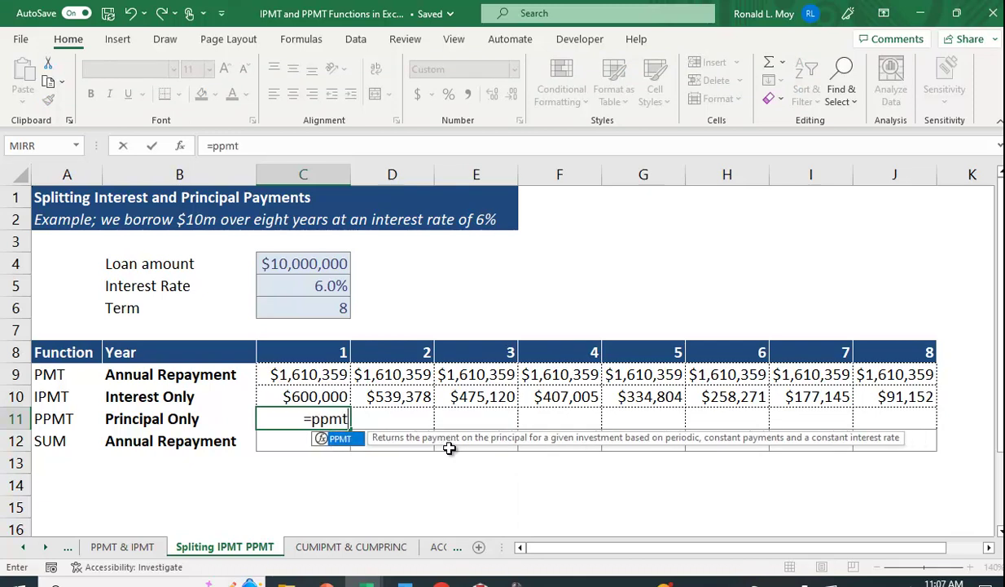
{"action": "left_click", "coordinate": [308, 285]}
{"action": "key", "text": "F4"}
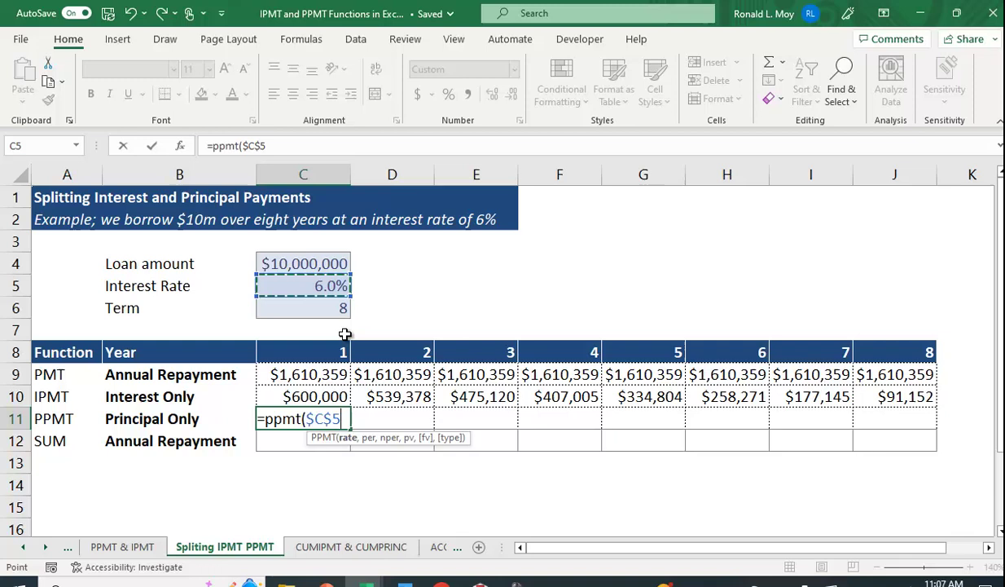
{"action": "type", "text": ","}
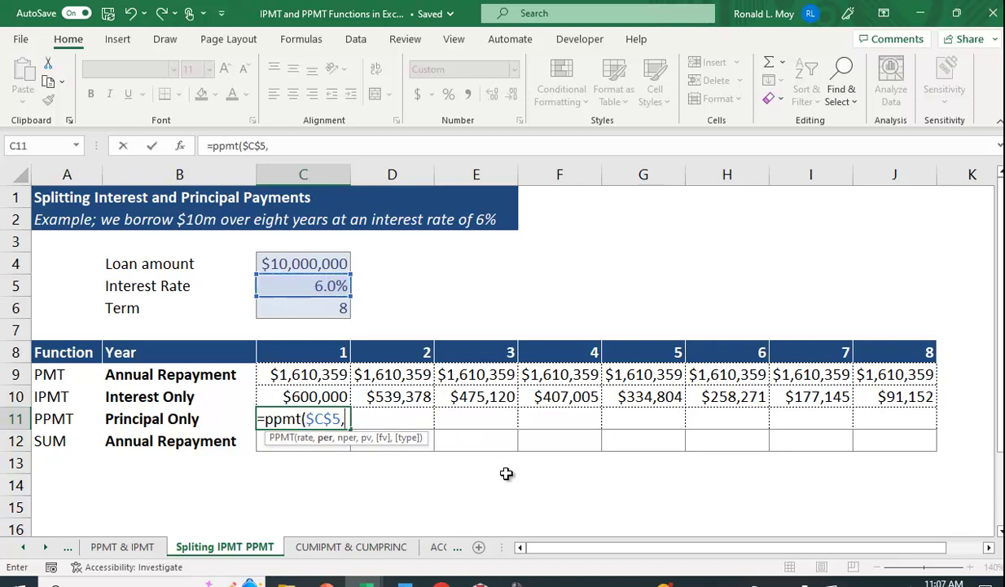
{"action": "left_click", "coordinate": [313, 348]}
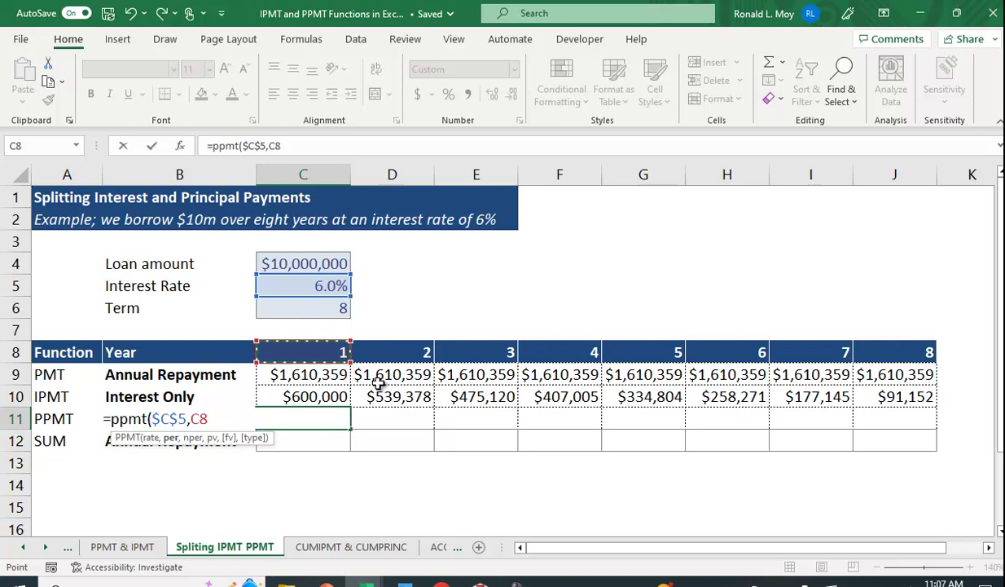
{"action": "type", "text": ","}
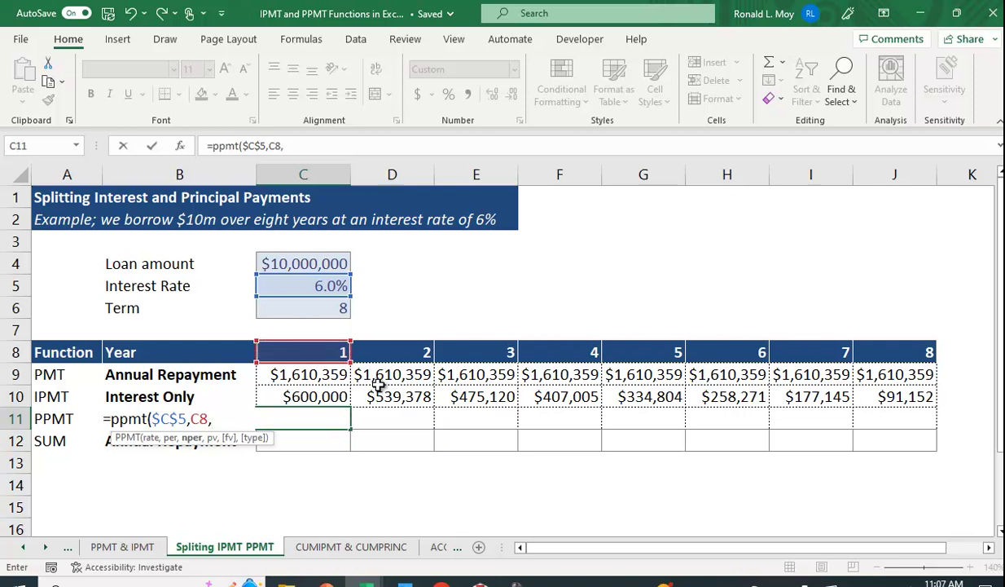
Complete =PPMT($C$5,C8,$C$6,-$C$4) with term and negated loan, giving $1,010,359.
{"action": "left_click", "coordinate": [325, 309]}
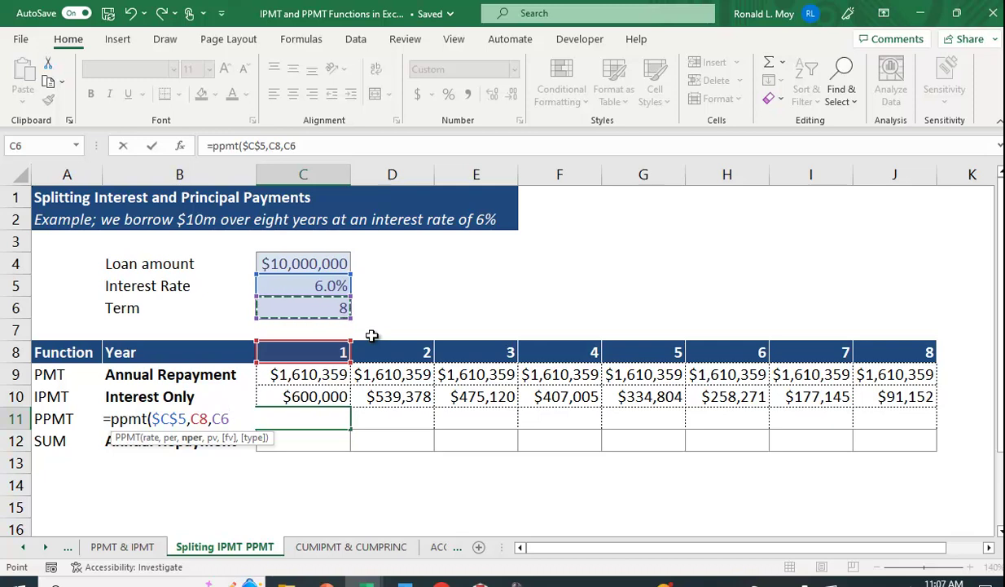
{"action": "key", "text": "F4"}
{"action": "type", "text": ",-"}
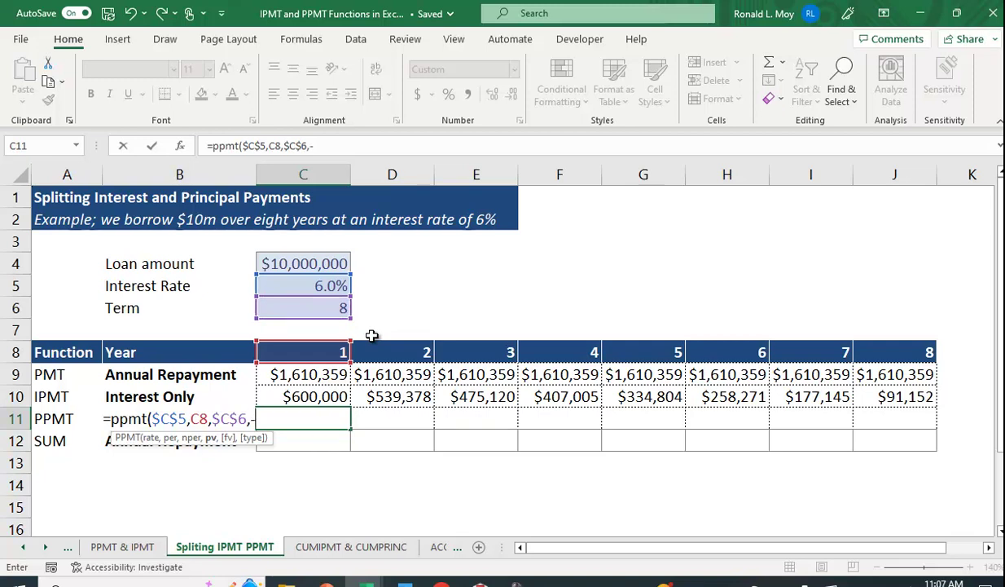
{"action": "left_click", "coordinate": [293, 254]}
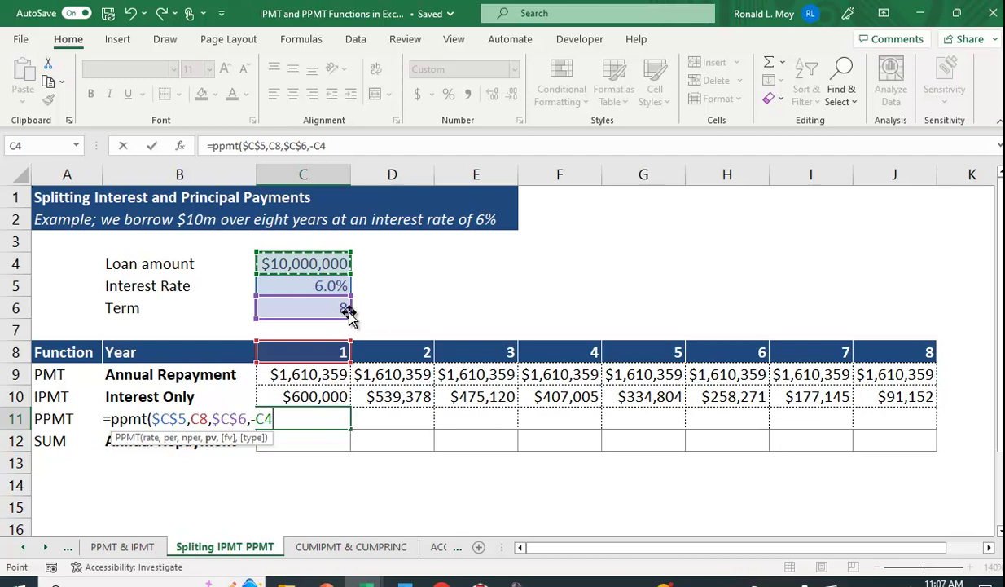
{"action": "key", "text": "F4"}
{"action": "type", "text": ")"}
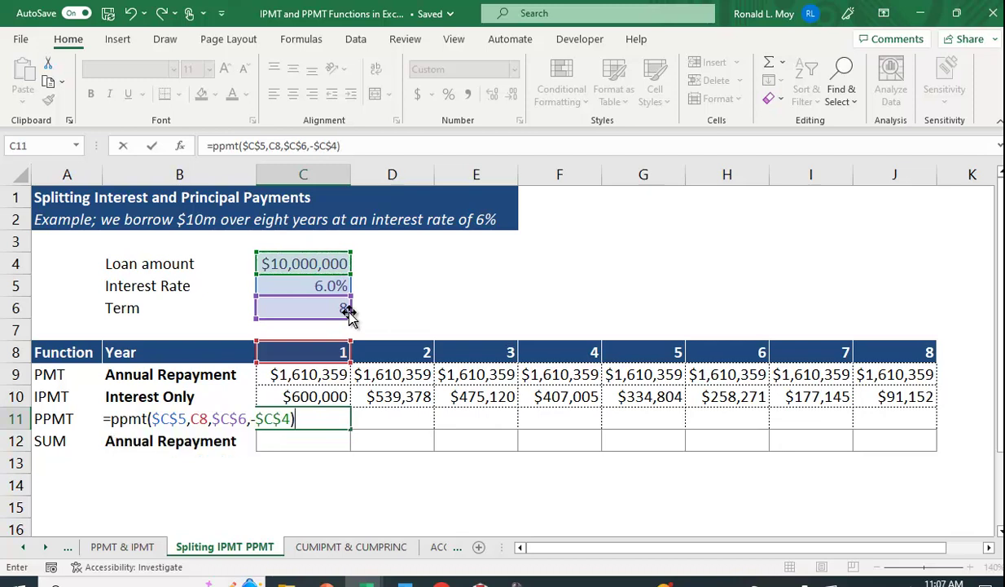
{"action": "key", "text": "Return"}
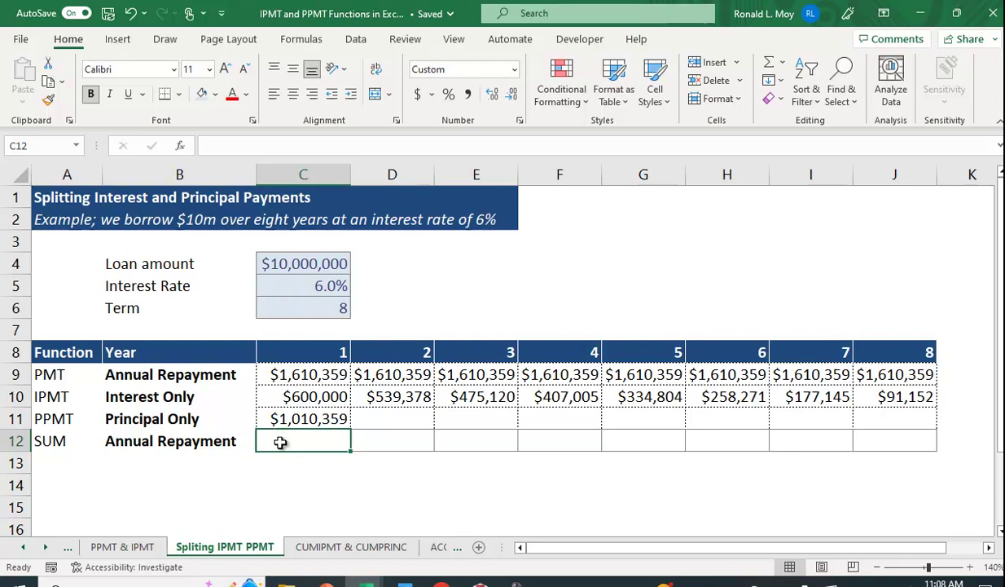
Copy the C11 PPMT formula to J11, rising from $1,010,359 to $1,519,207.
{"action": "left_click", "coordinate": [332, 417]}
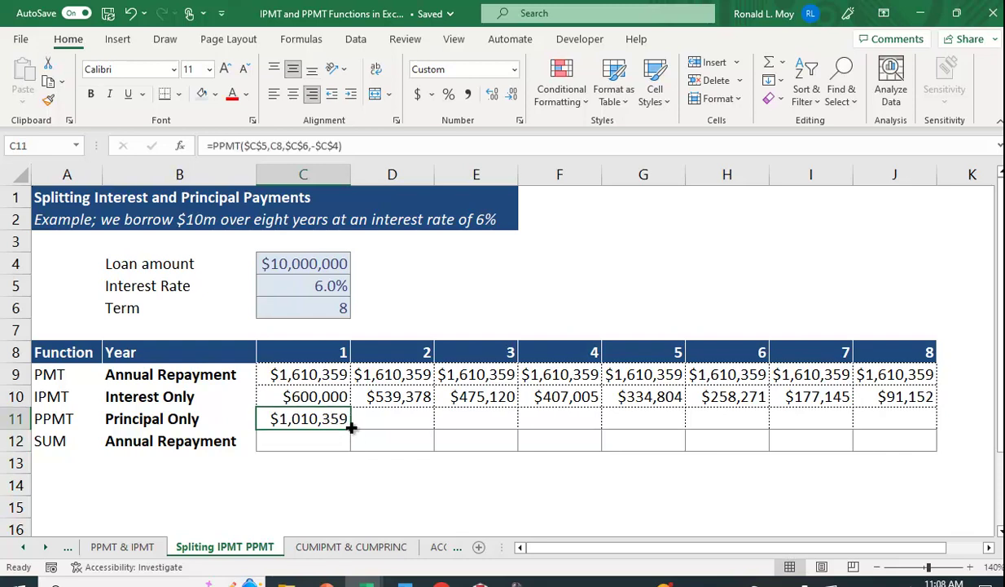
{"action": "left_click_drag", "start_coordinate": [351, 428], "coordinate": [904, 452]}
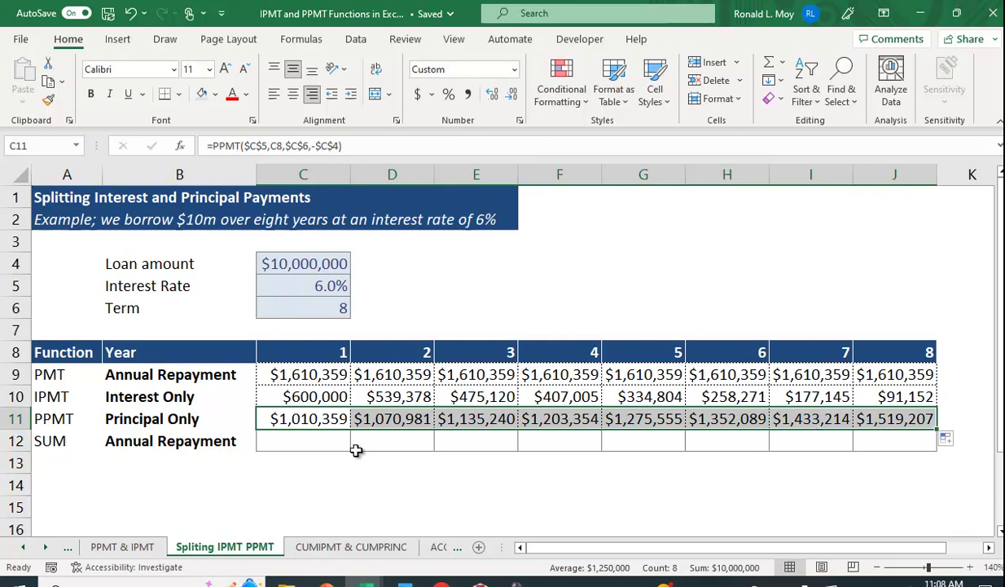
Enter =SUM(C10:C11) in C12 and fill it to J12, totalling $1,610,359 each year.
{"action": "left_click", "coordinate": [322, 443]}
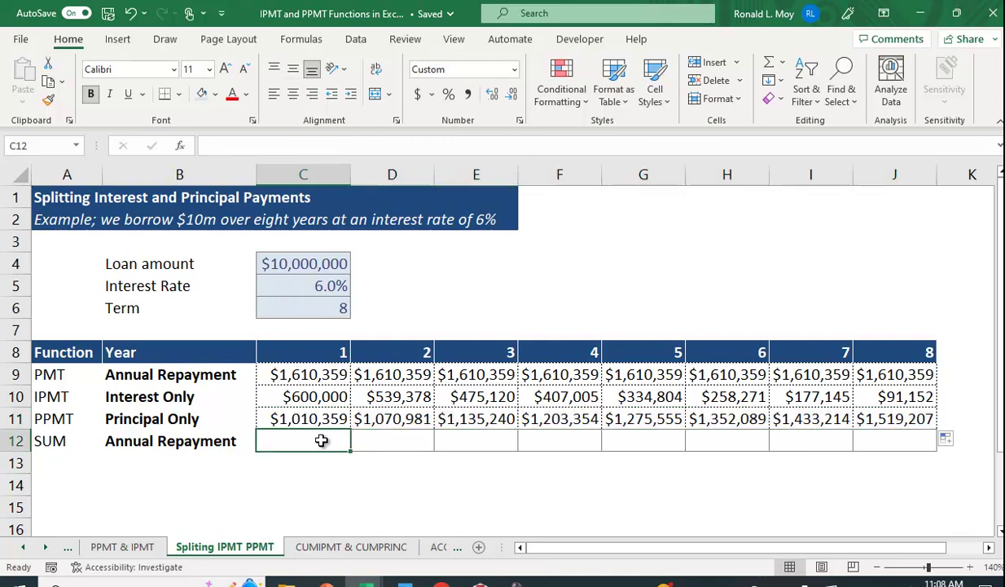
{"action": "type", "text": "=sum("}
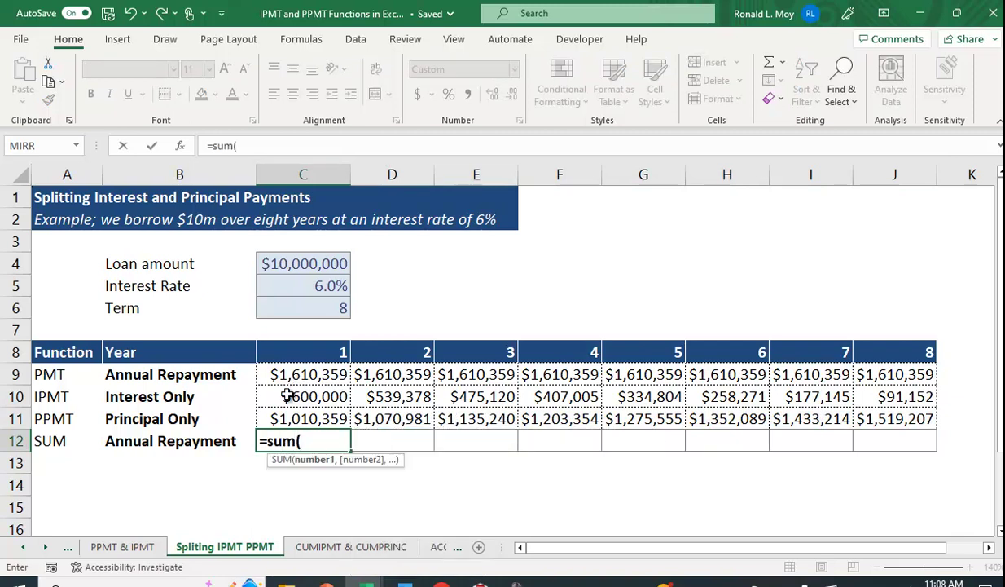
{"action": "left_click_drag", "start_coordinate": [286, 396], "coordinate": [283, 417]}
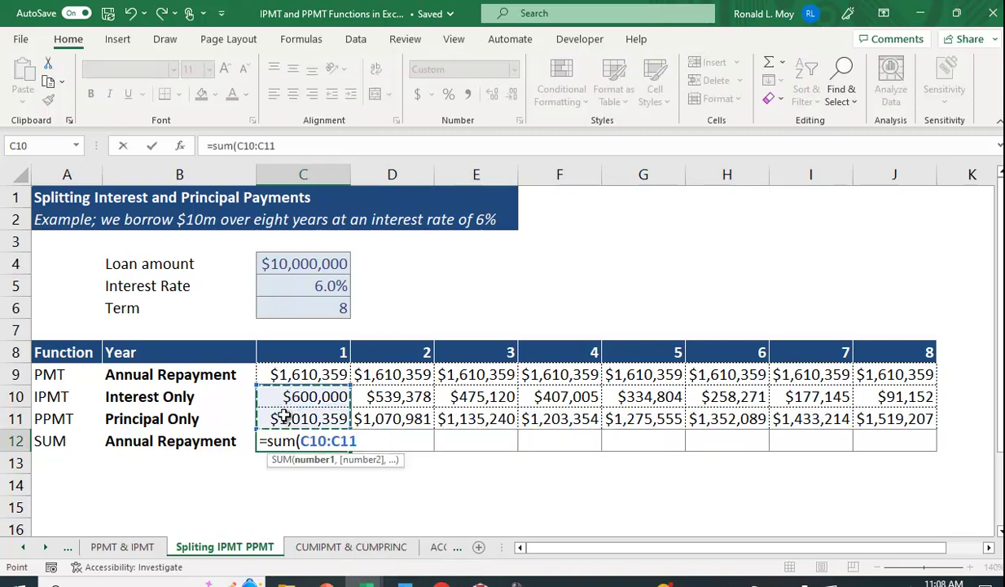
{"action": "type", "text": ")"}
{"action": "key", "text": "Return"}
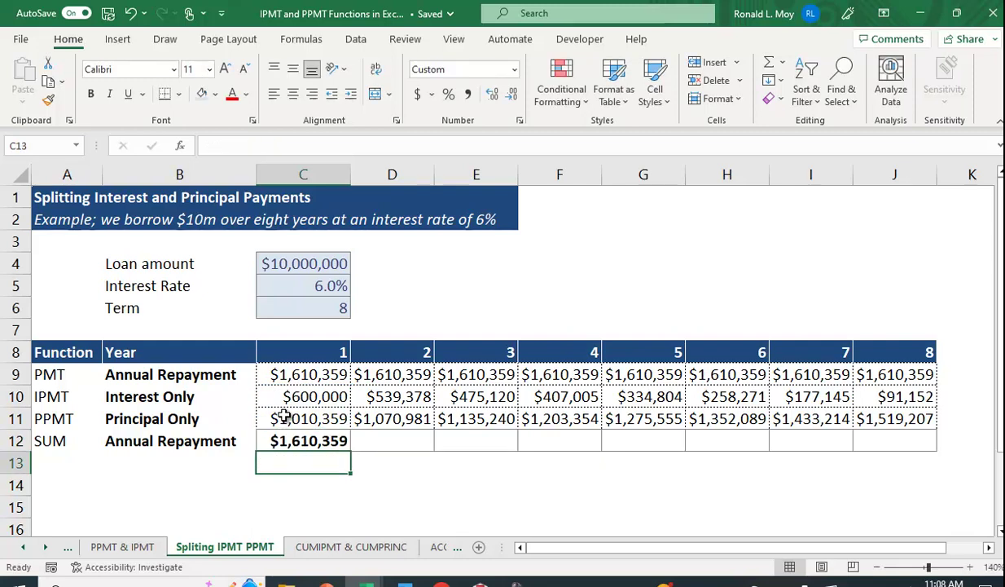
{"action": "left_click", "coordinate": [299, 441]}
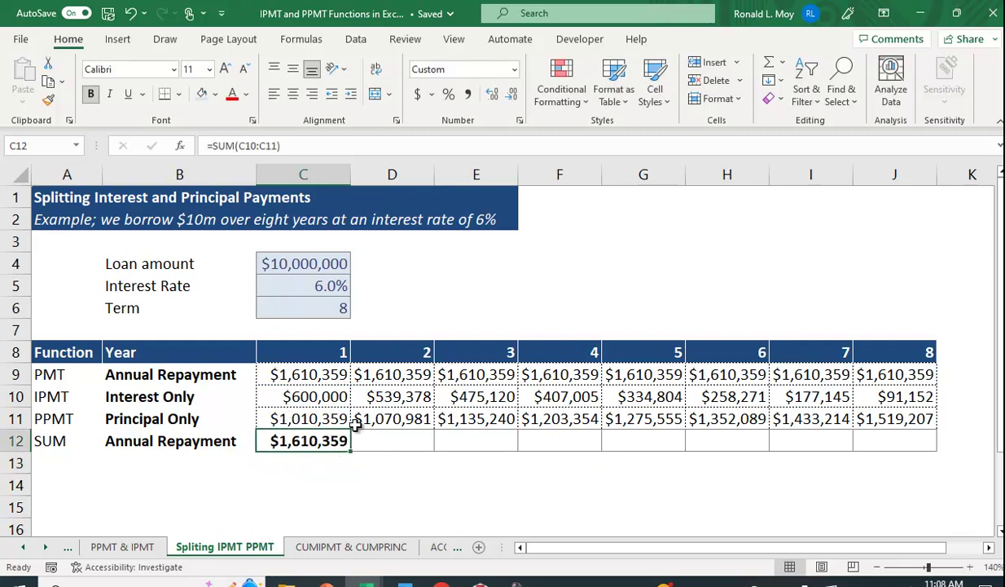
{"action": "left_click", "coordinate": [332, 374]}
{"action": "left_click", "coordinate": [333, 440]}
{"action": "left_click_drag", "start_coordinate": [352, 446], "coordinate": [898, 469]}
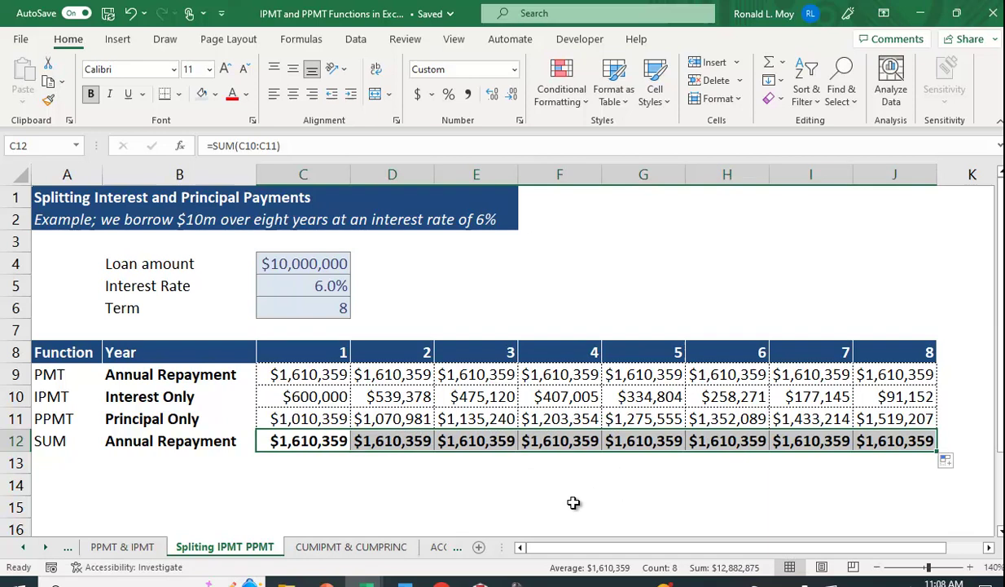
{"action": "left_click", "coordinate": [507, 492]}
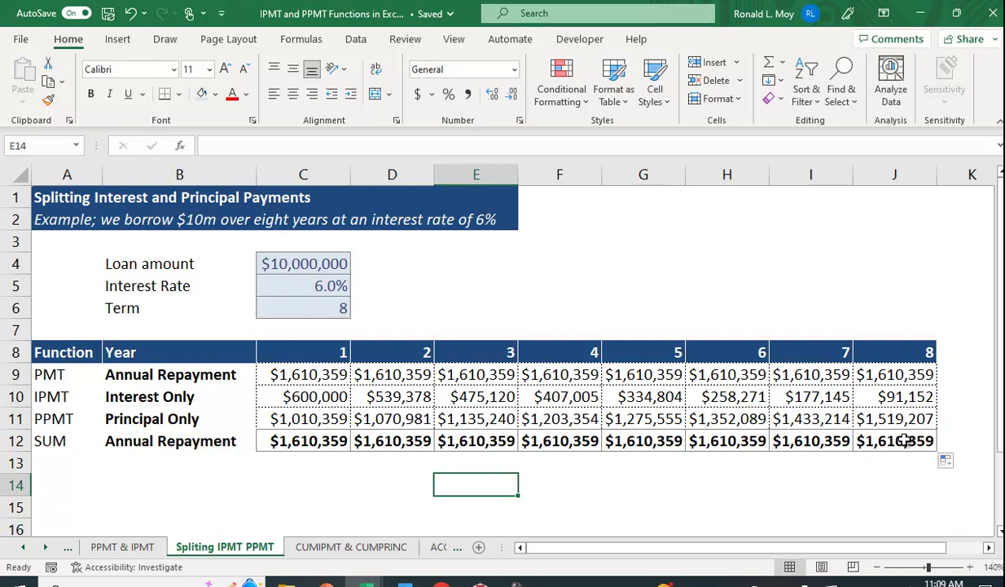
{"action": "left_click", "coordinate": [917, 398]}
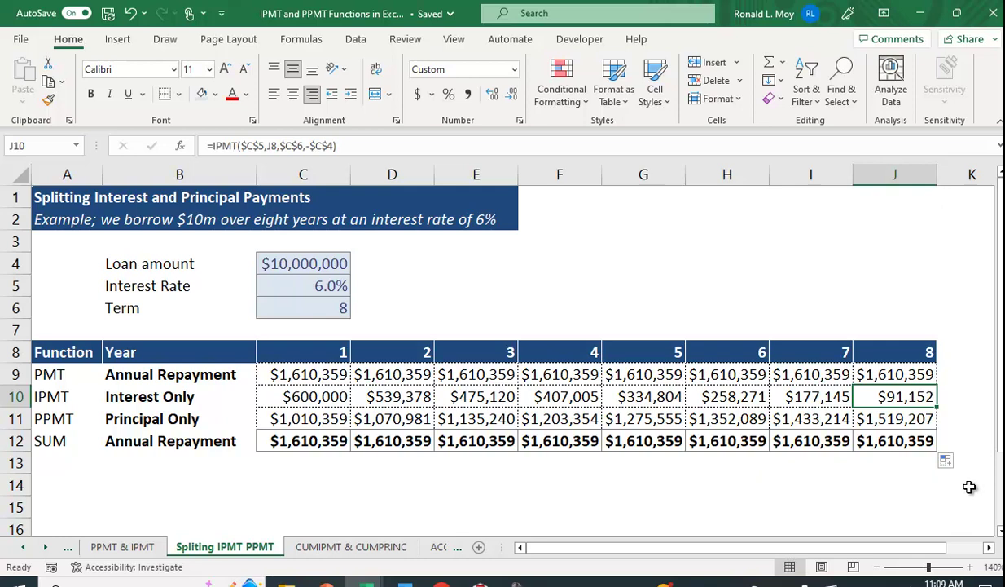
{"action": "left_click", "coordinate": [919, 421]}
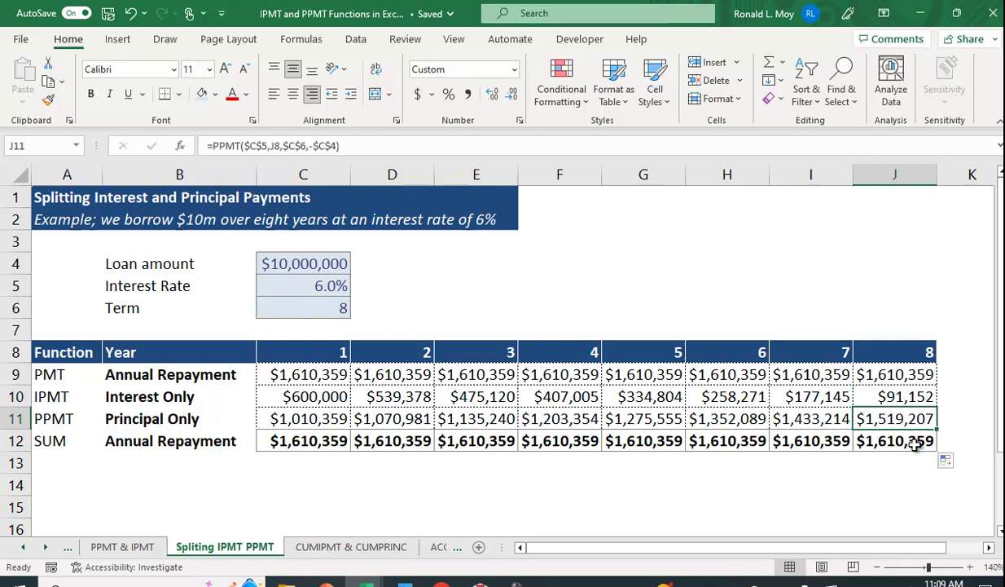
{"action": "left_click", "coordinate": [740, 504]}
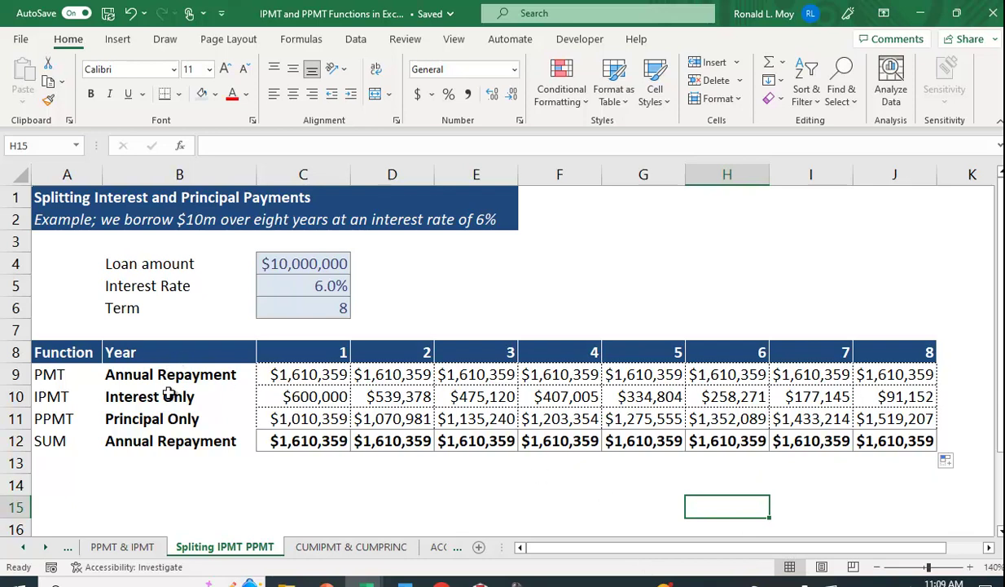
{"action": "left_click_drag", "start_coordinate": [160, 359], "coordinate": [902, 443]}
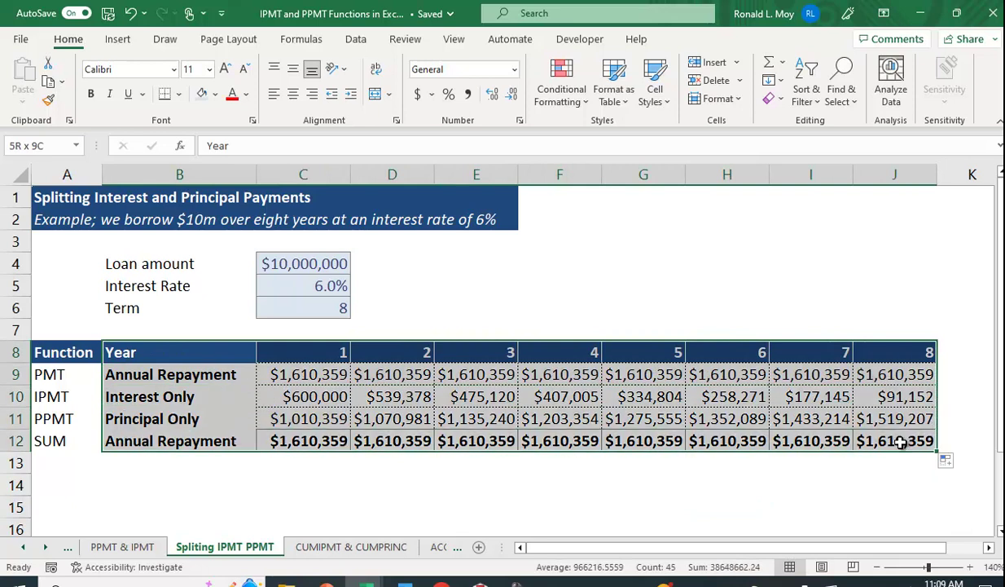
{"action": "left_click", "coordinate": [121, 40]}
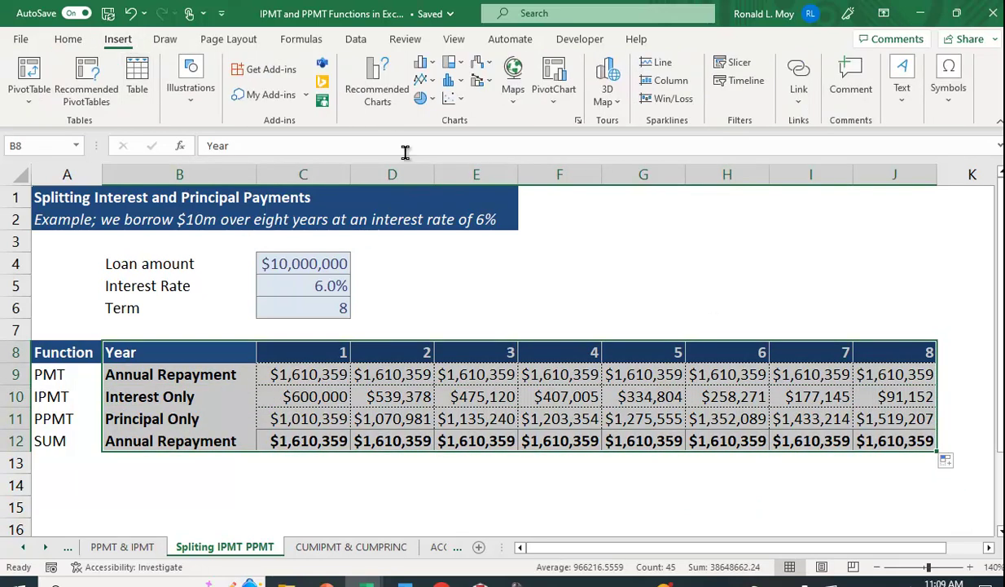
{"action": "left_click", "coordinate": [383, 88]}
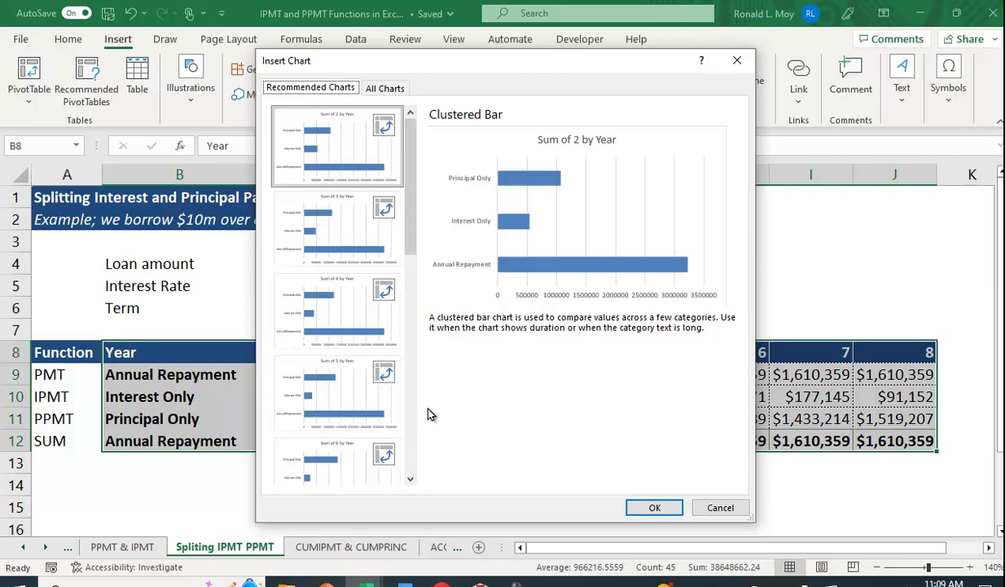
{"action": "left_click", "coordinate": [731, 506]}
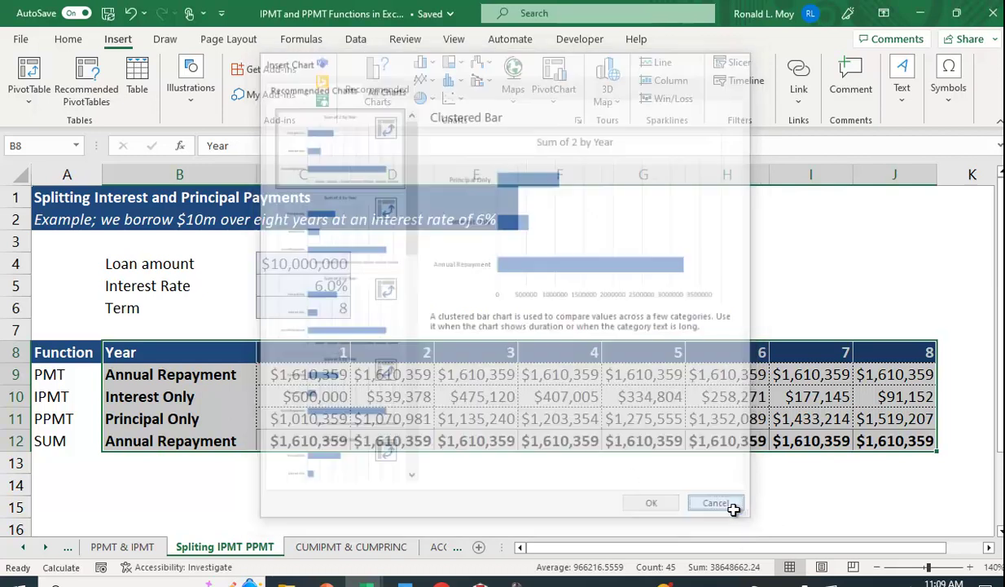
{"action": "left_click", "coordinate": [544, 504]}
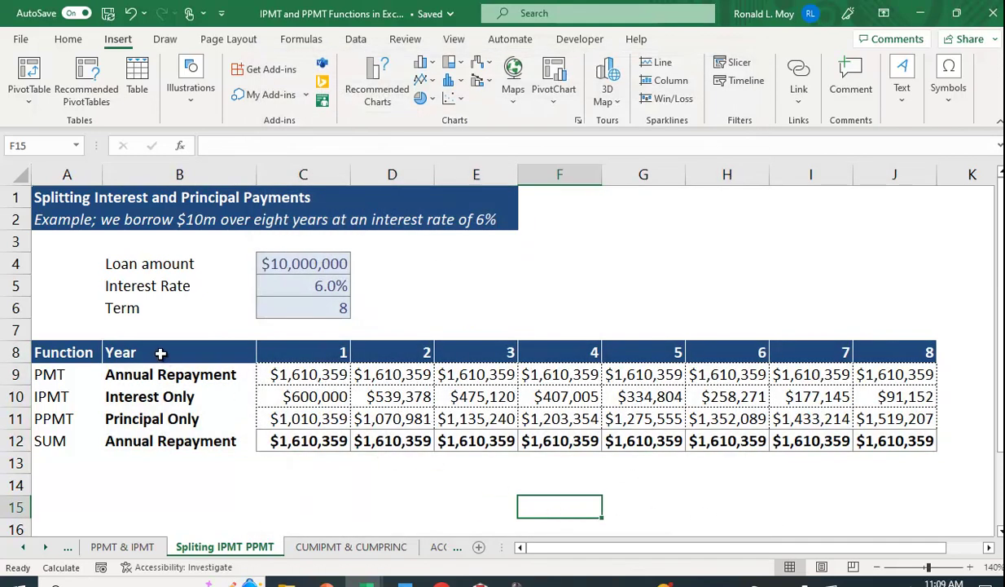
Insert a Clustered Column chart of B8:J11 from Recommended Charts.
{"action": "left_click_drag", "start_coordinate": [161, 352], "coordinate": [915, 424]}
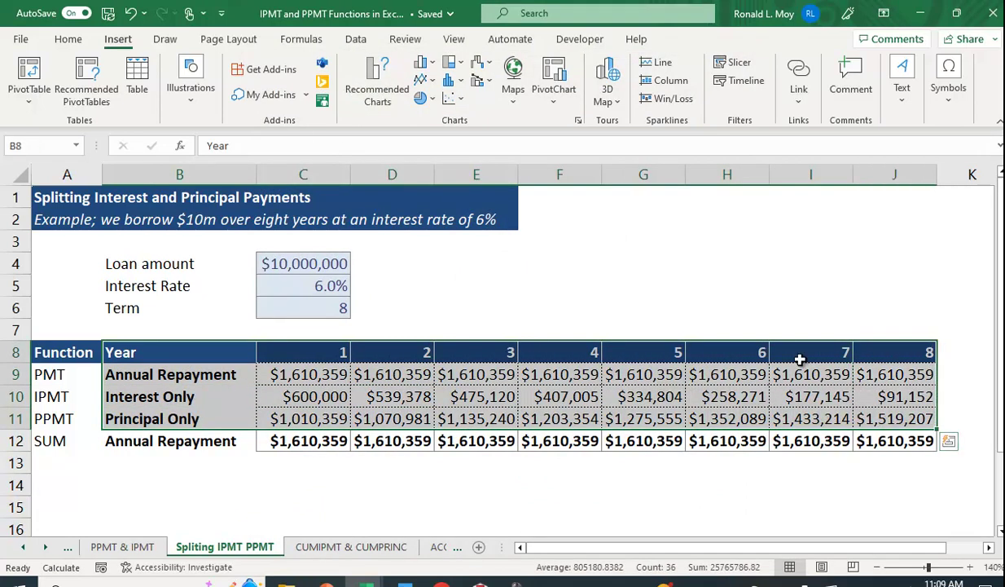
{"action": "left_click", "coordinate": [382, 84]}
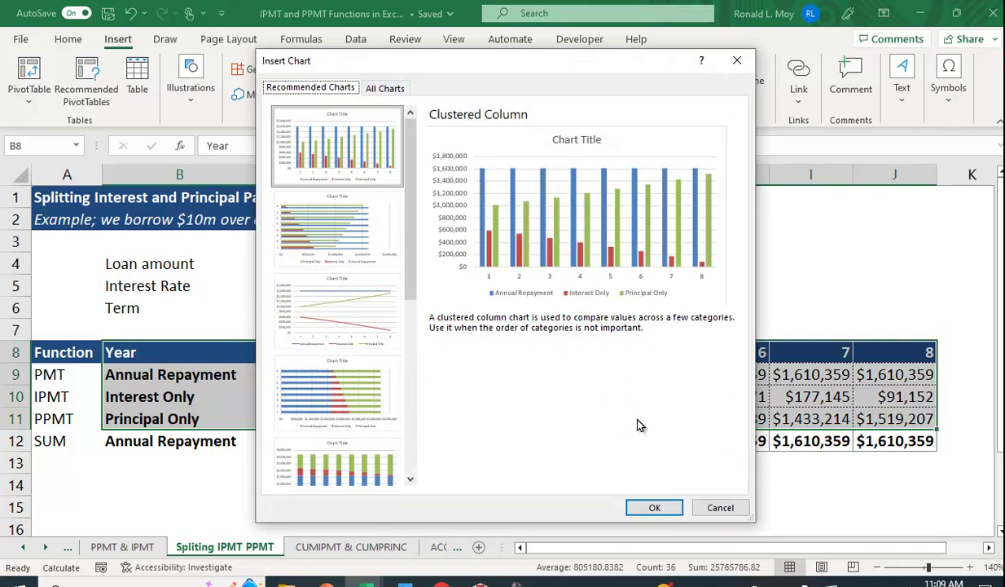
{"action": "left_click", "coordinate": [655, 508]}
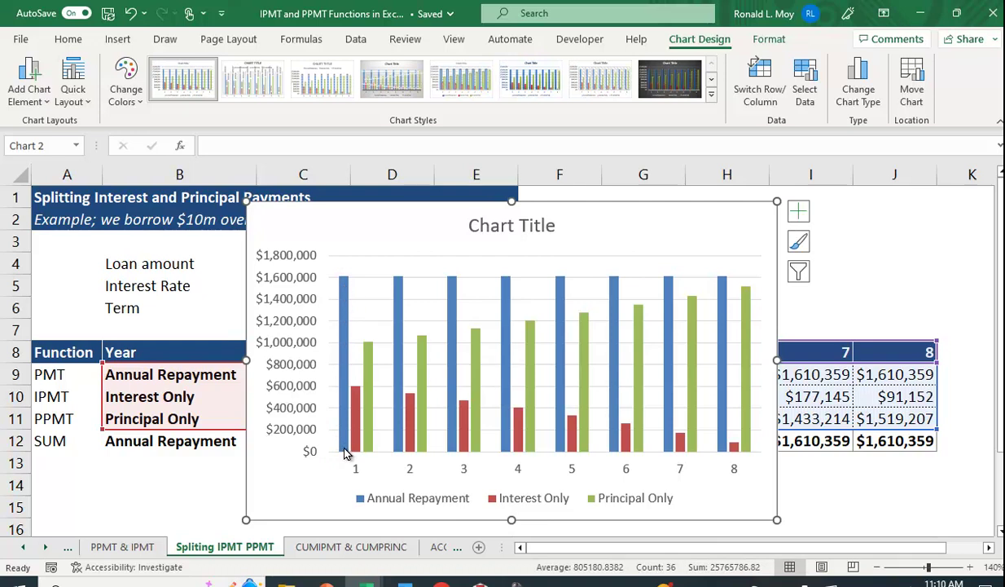
{"action": "mouse_move", "coordinate": [345, 453]}
{"action": "mouse_move", "coordinate": [375, 355]}
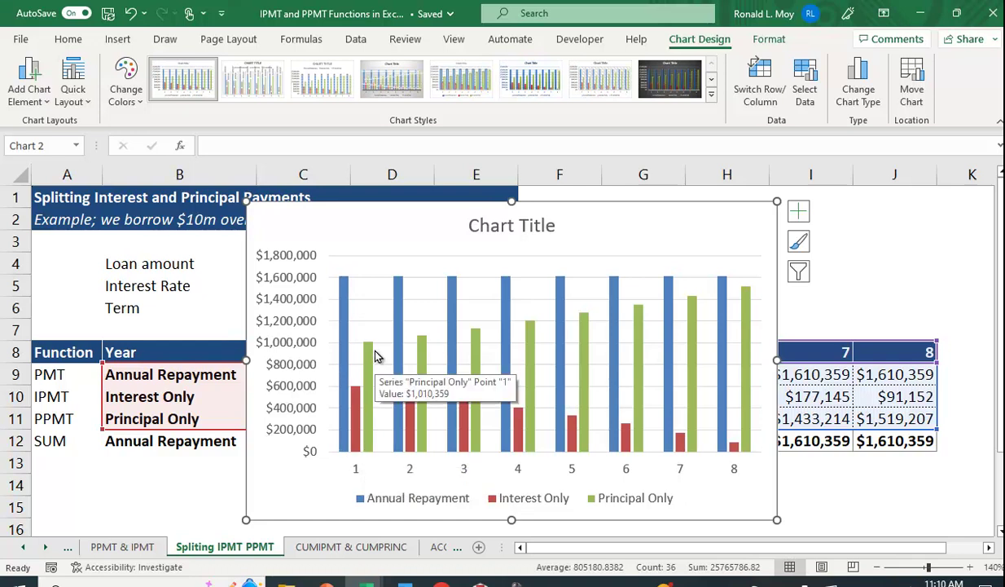